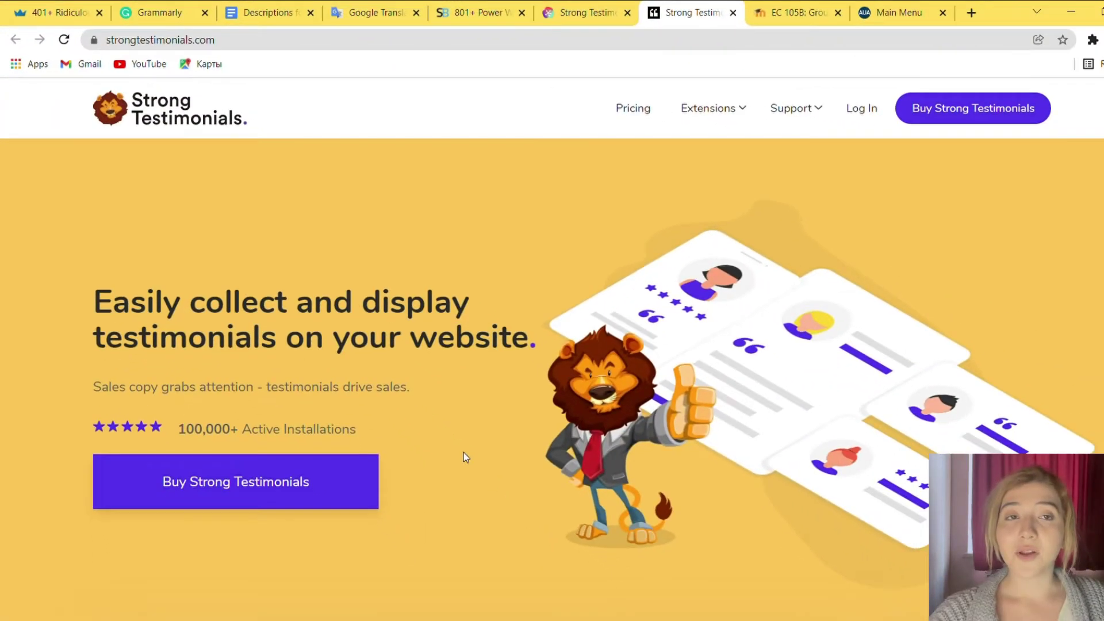
Scroll the strongtestimonials.com home page past features, community stats and partner logos to 'What People are Saying'.
scroll(581, 402, down, 1)
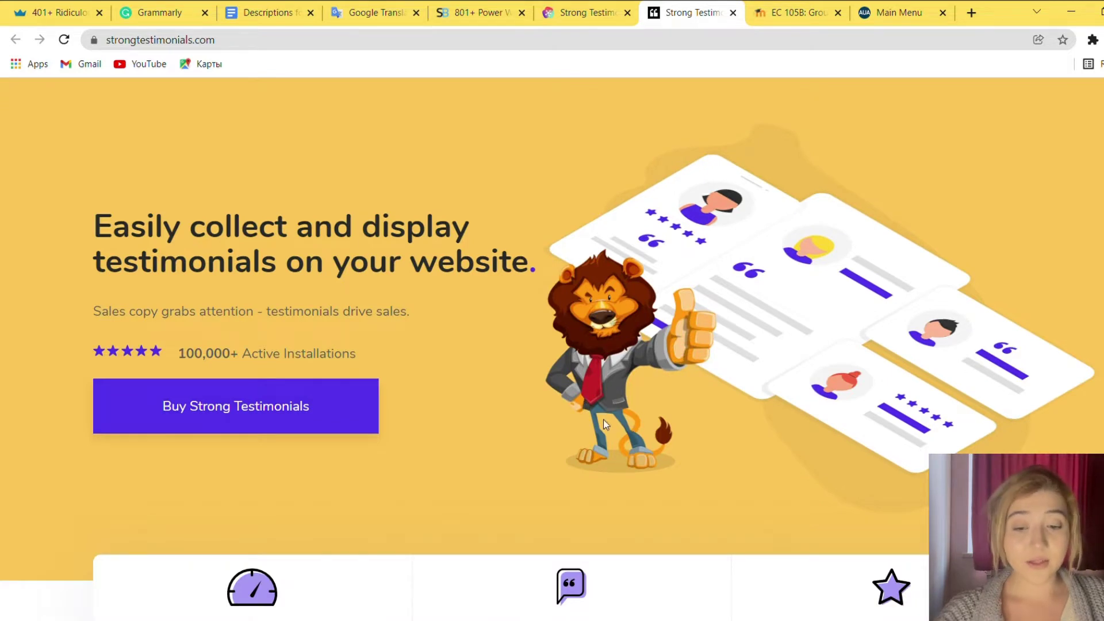
scroll(602, 424, down, 1)
scroll(602, 424, up, 1)
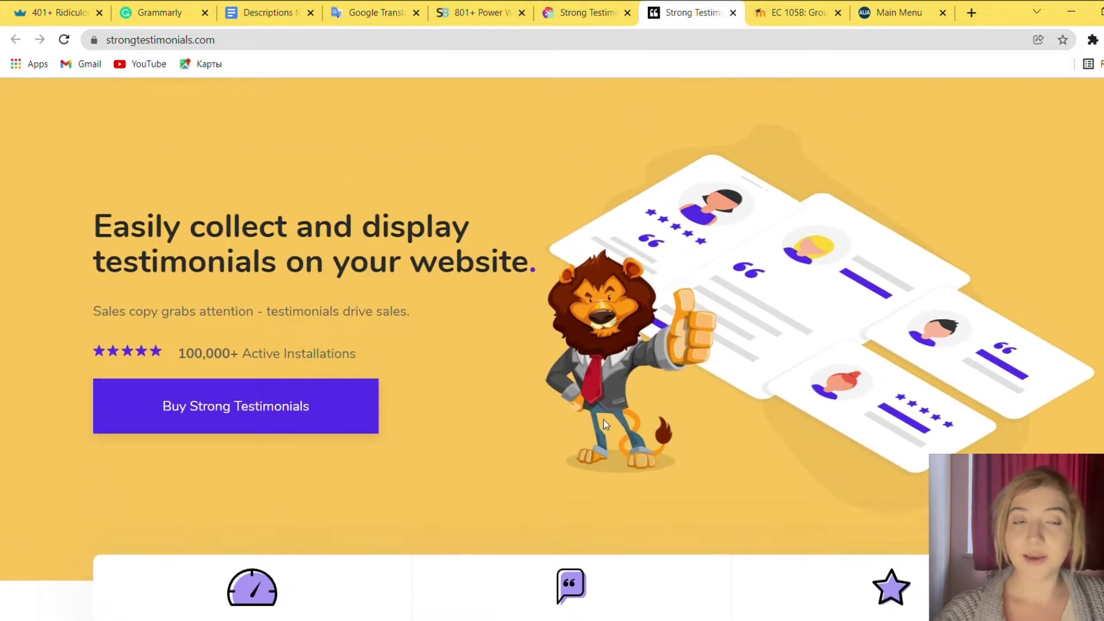
scroll(605, 425, down, 1)
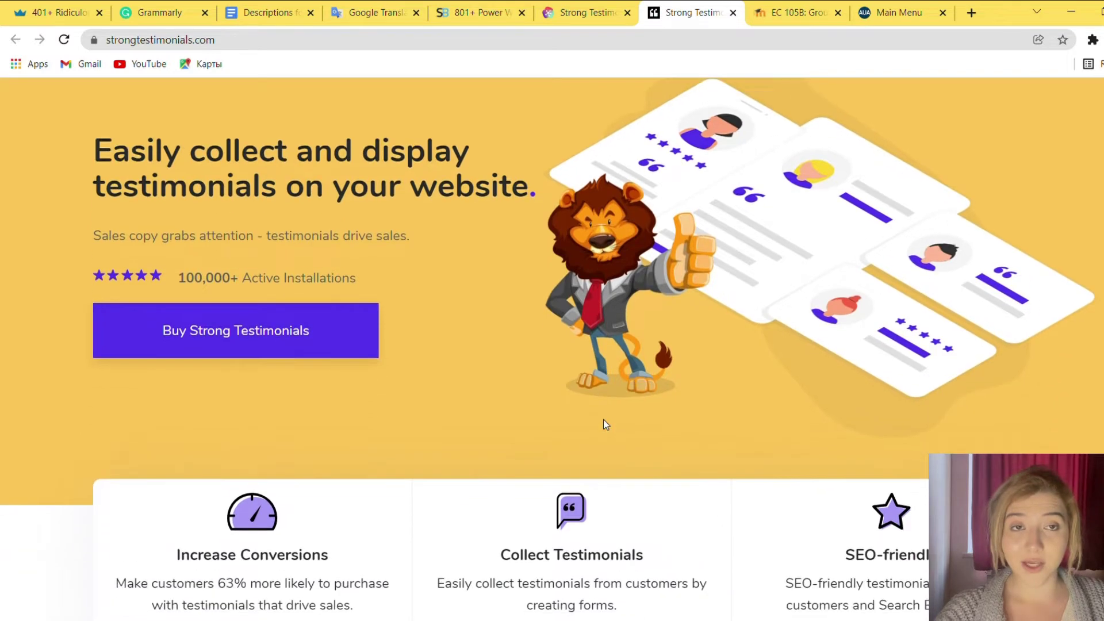
scroll(604, 424, down, 1)
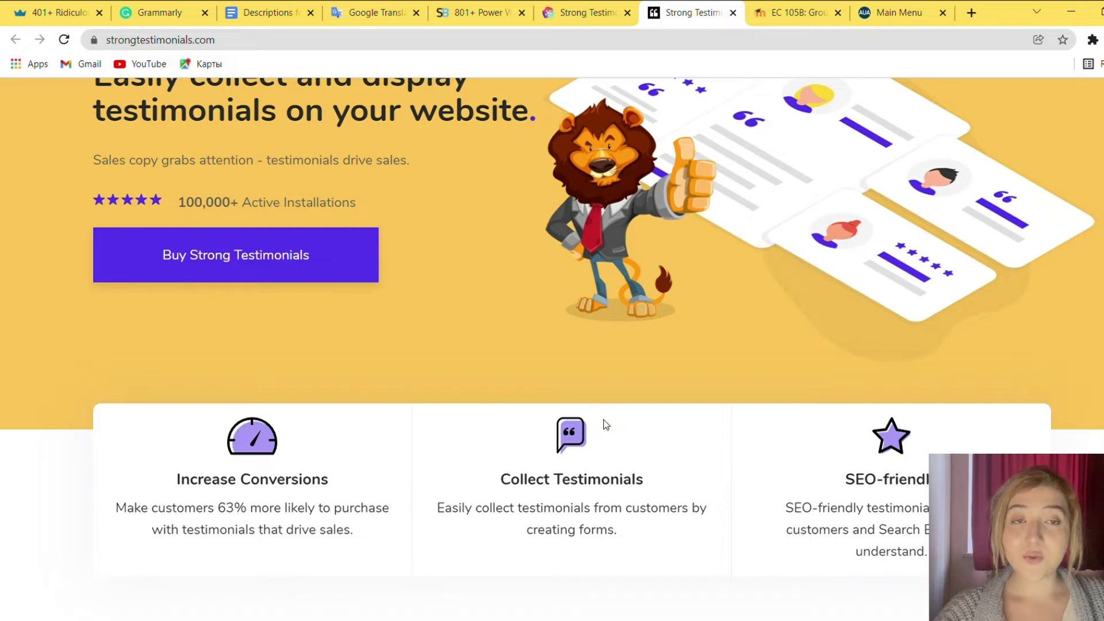
scroll(605, 424, down, 2)
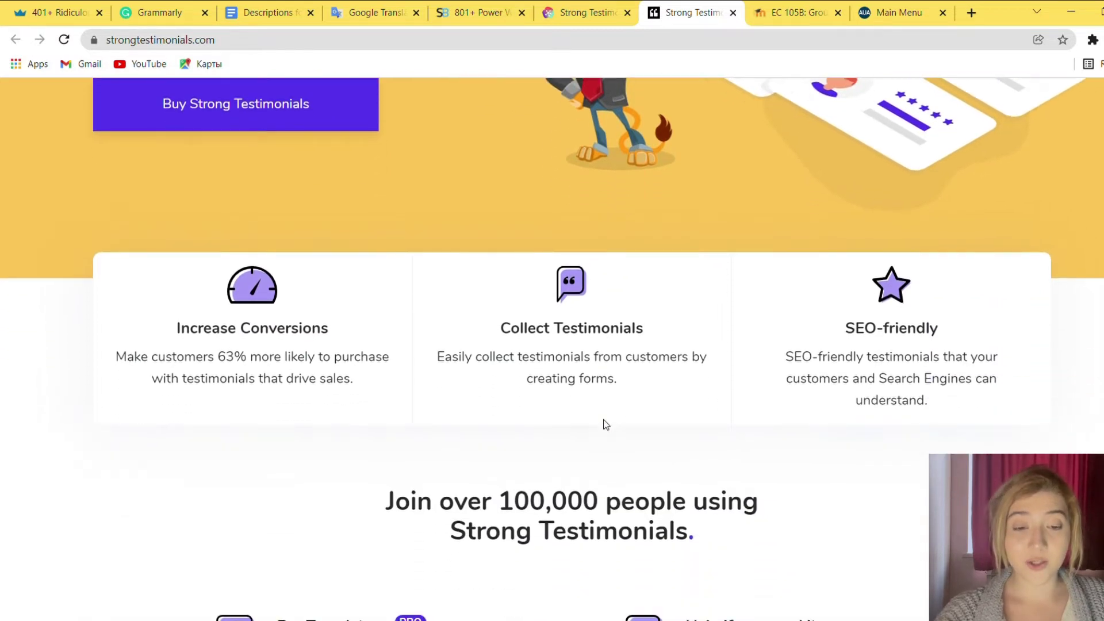
scroll(606, 424, down, 2)
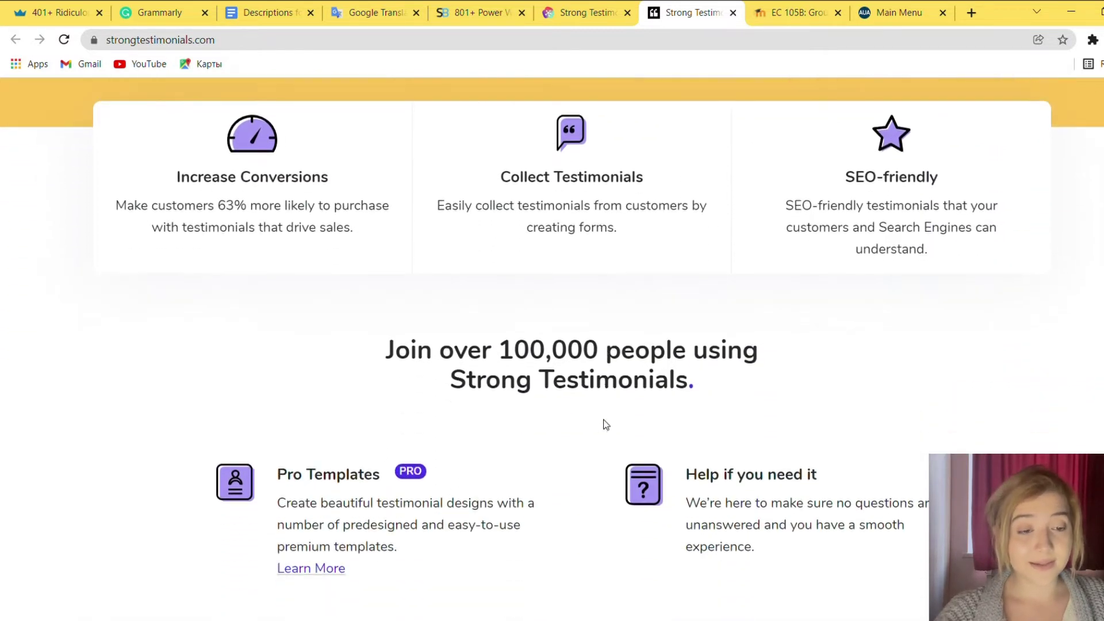
scroll(604, 428, down, 3)
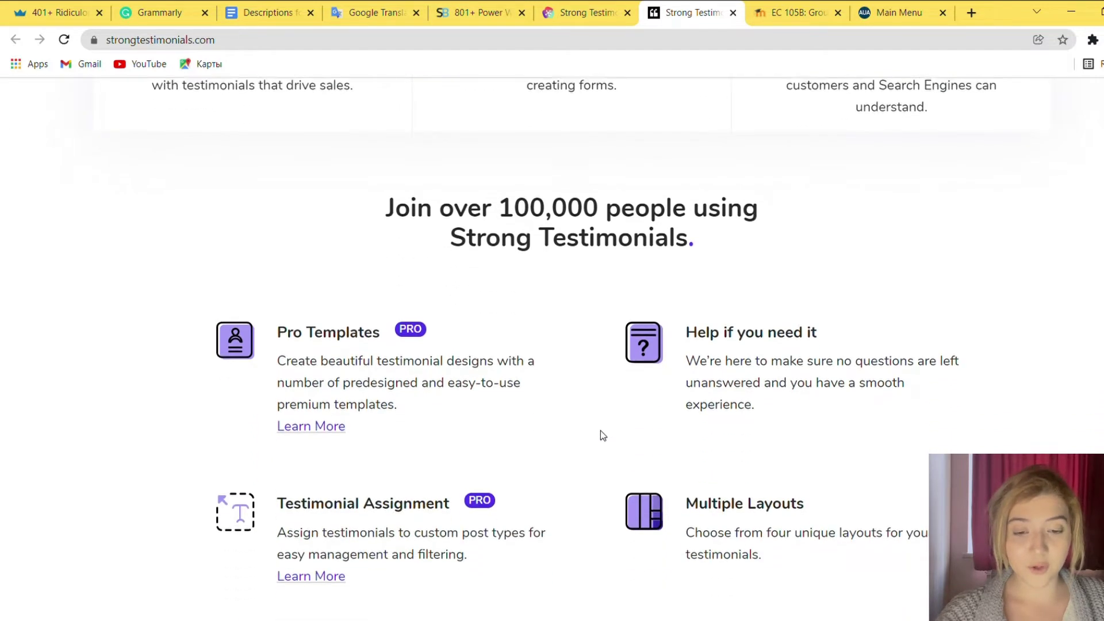
scroll(600, 435, down, 3)
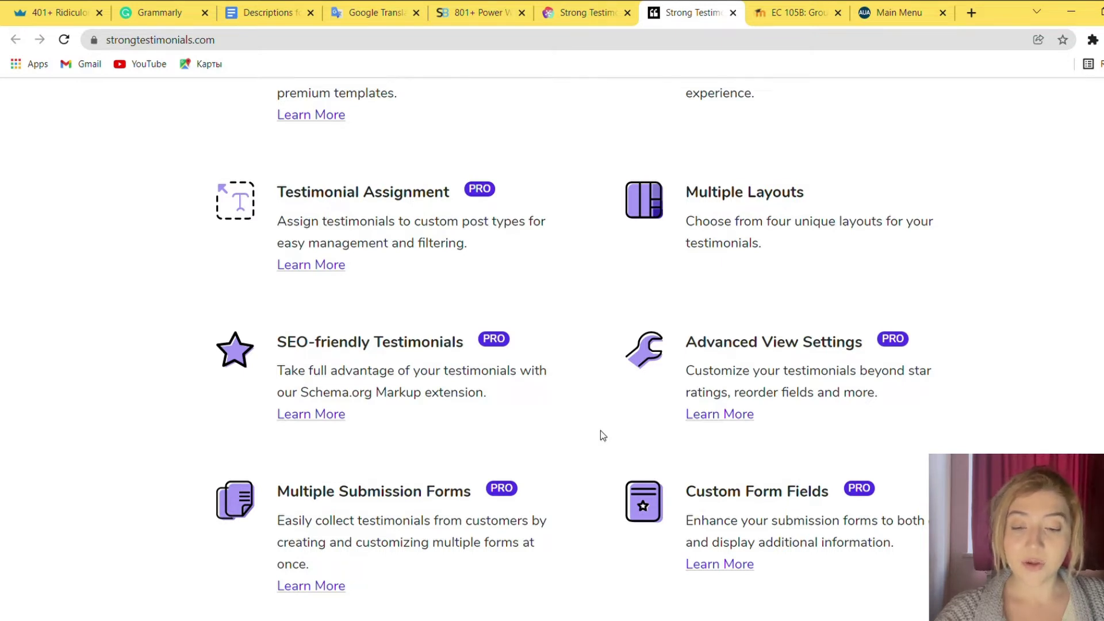
scroll(603, 436, down, 2)
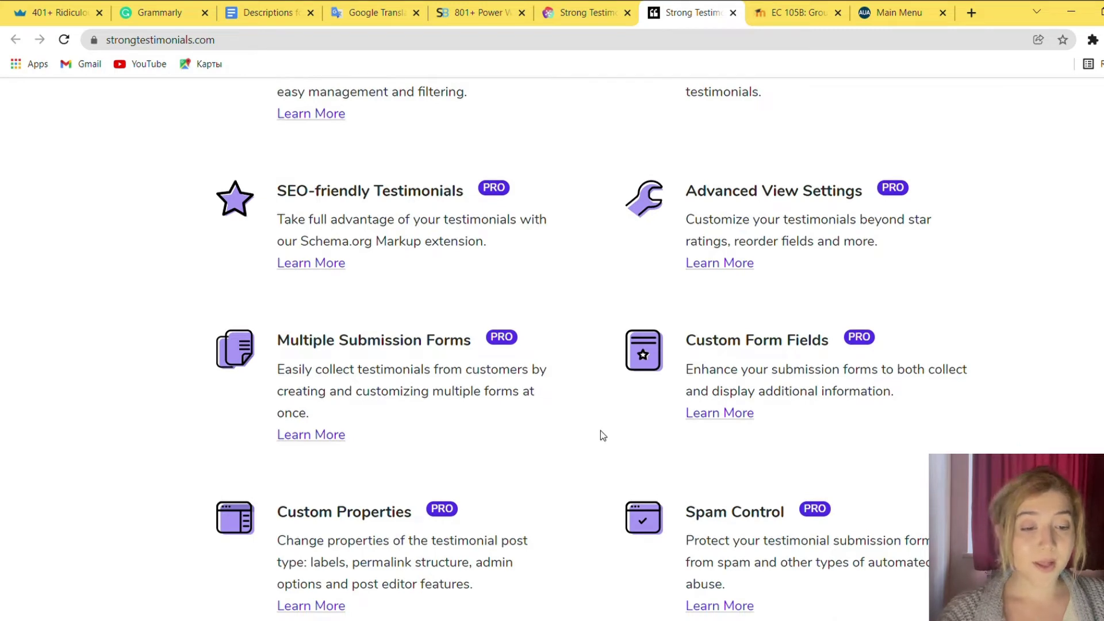
scroll(601, 430, down, 2)
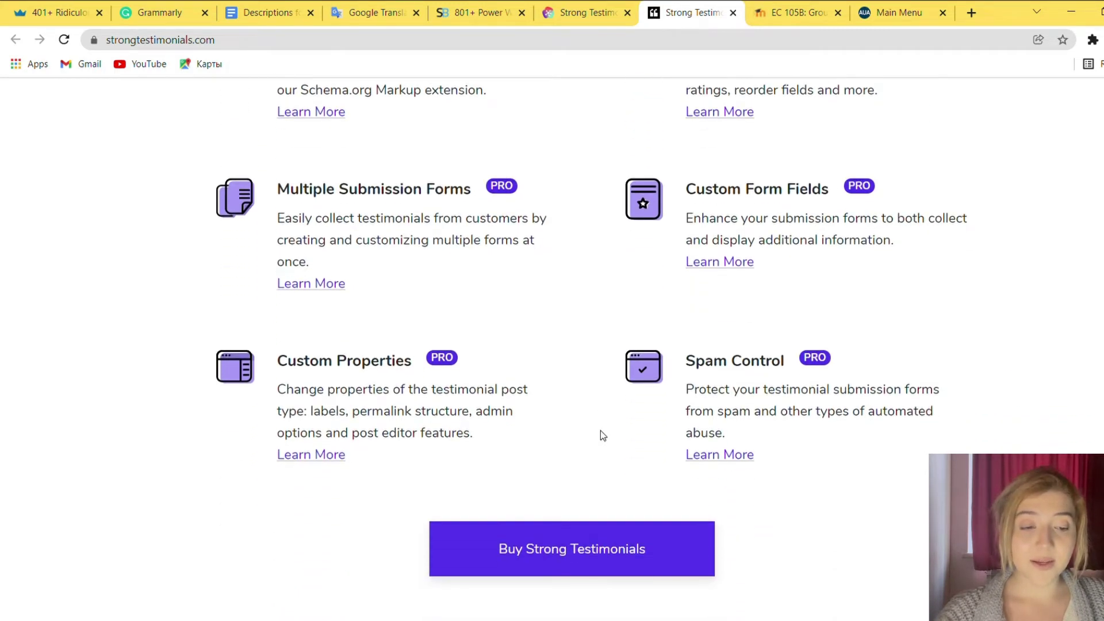
scroll(601, 436, down, 2)
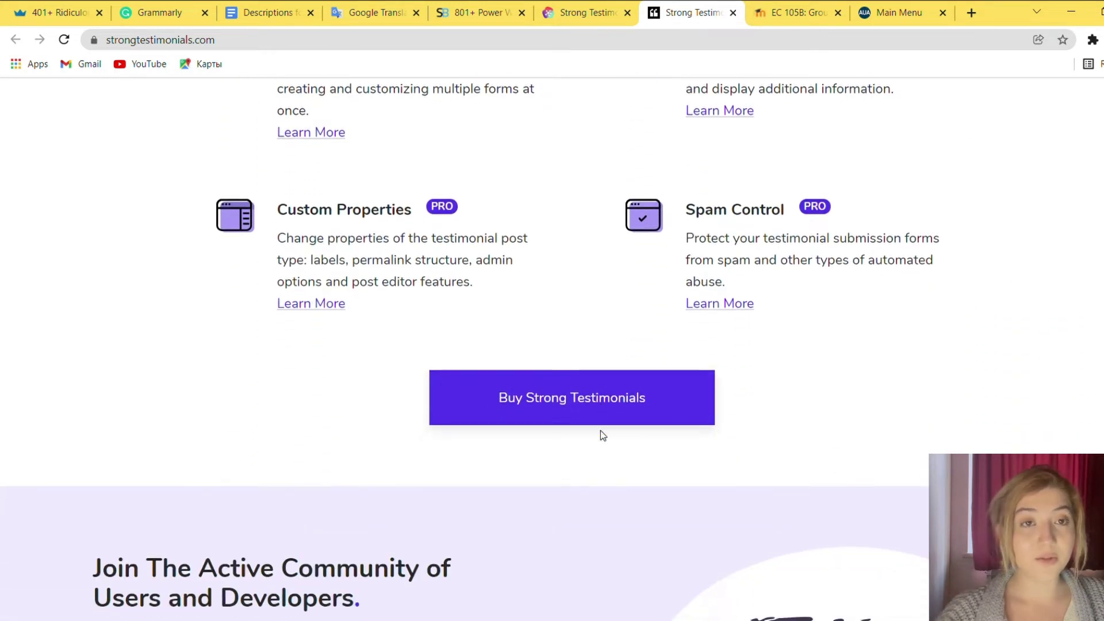
scroll(602, 435, down, 1)
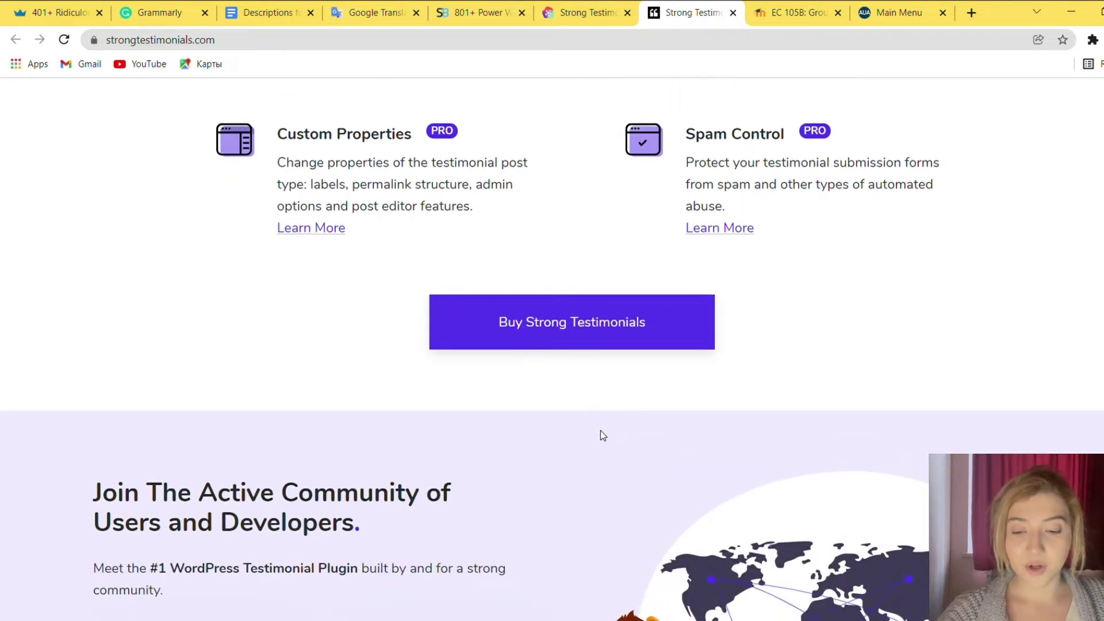
scroll(600, 435, down, 2)
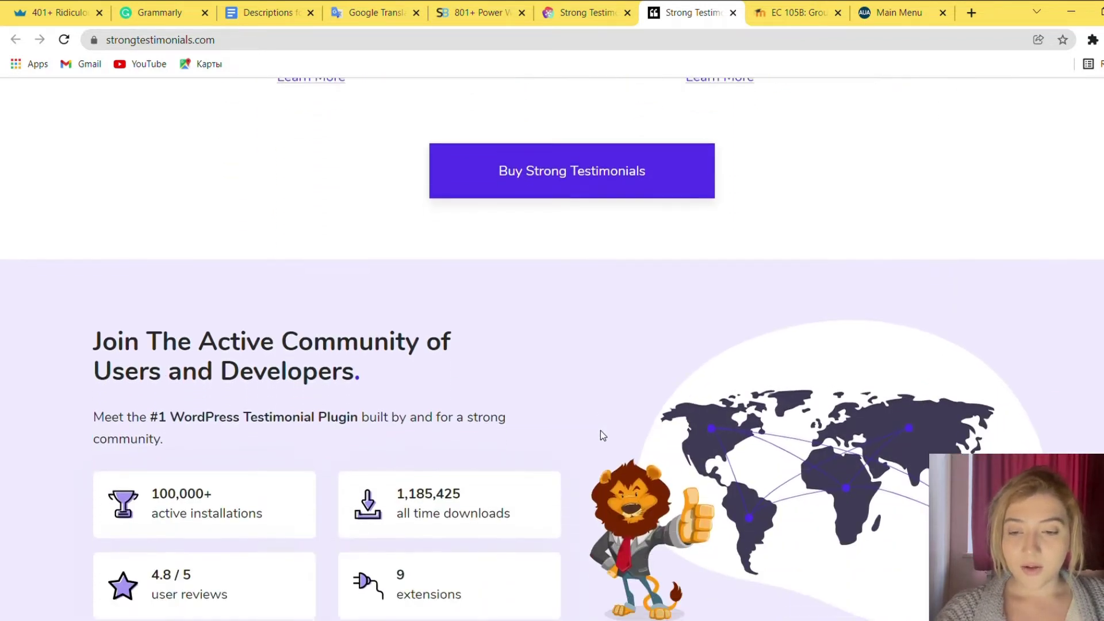
scroll(600, 435, down, 1)
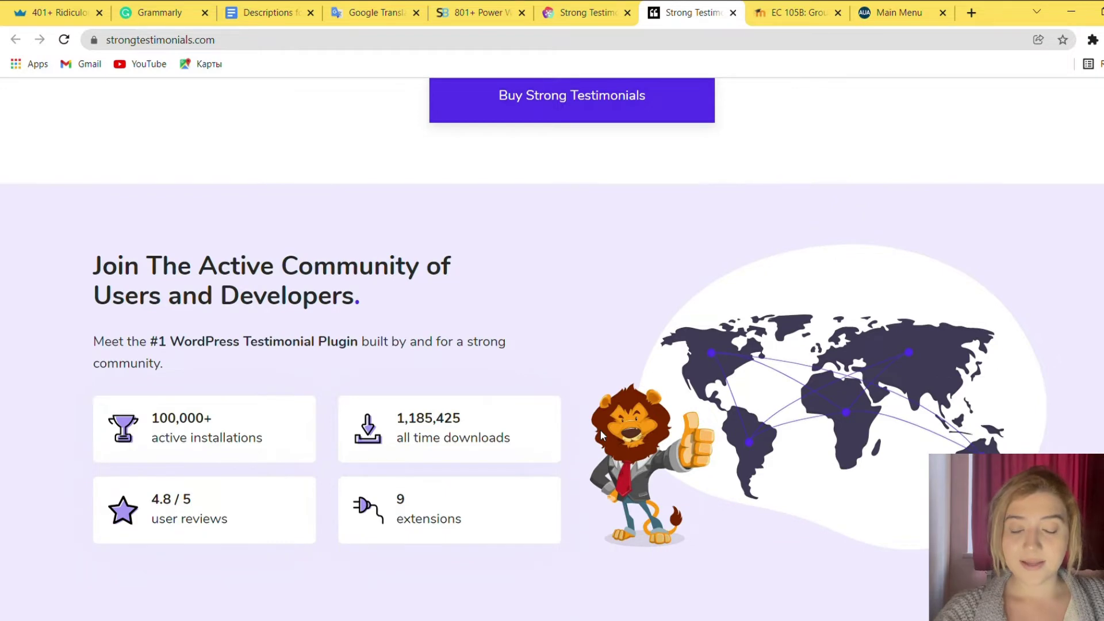
scroll(601, 436, down, 1)
scroll(600, 431, down, 3)
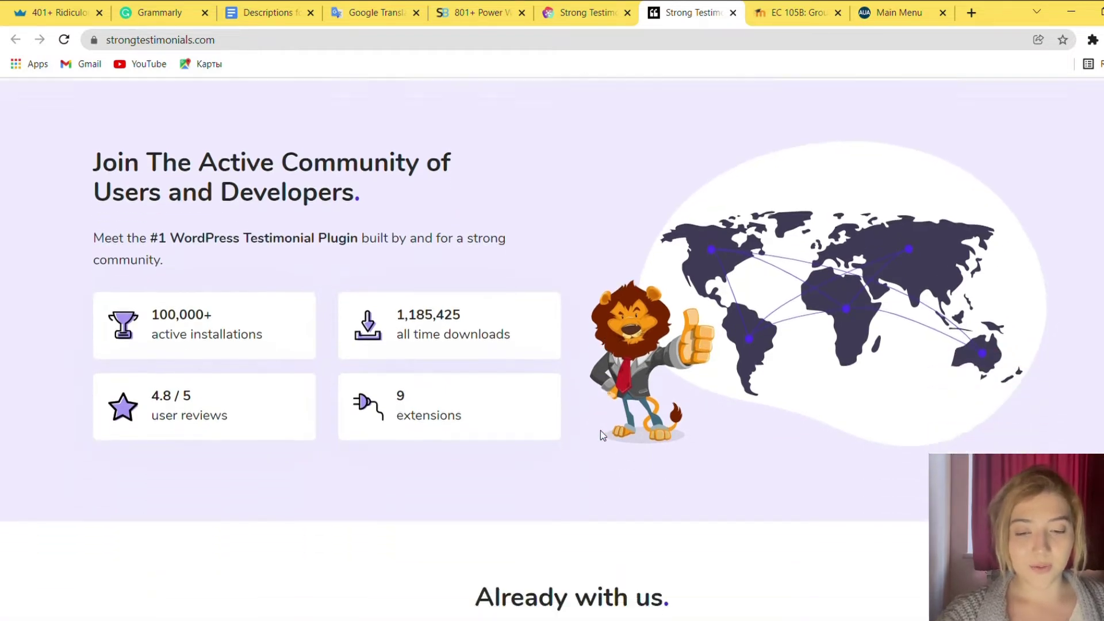
scroll(600, 430, down, 1)
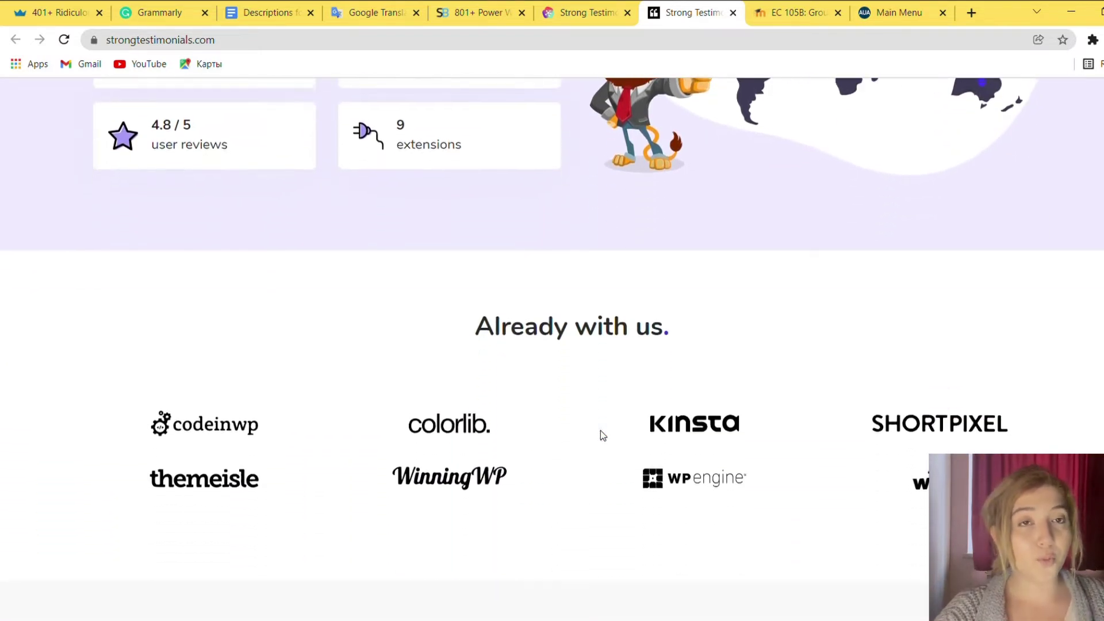
scroll(599, 432, down, 1)
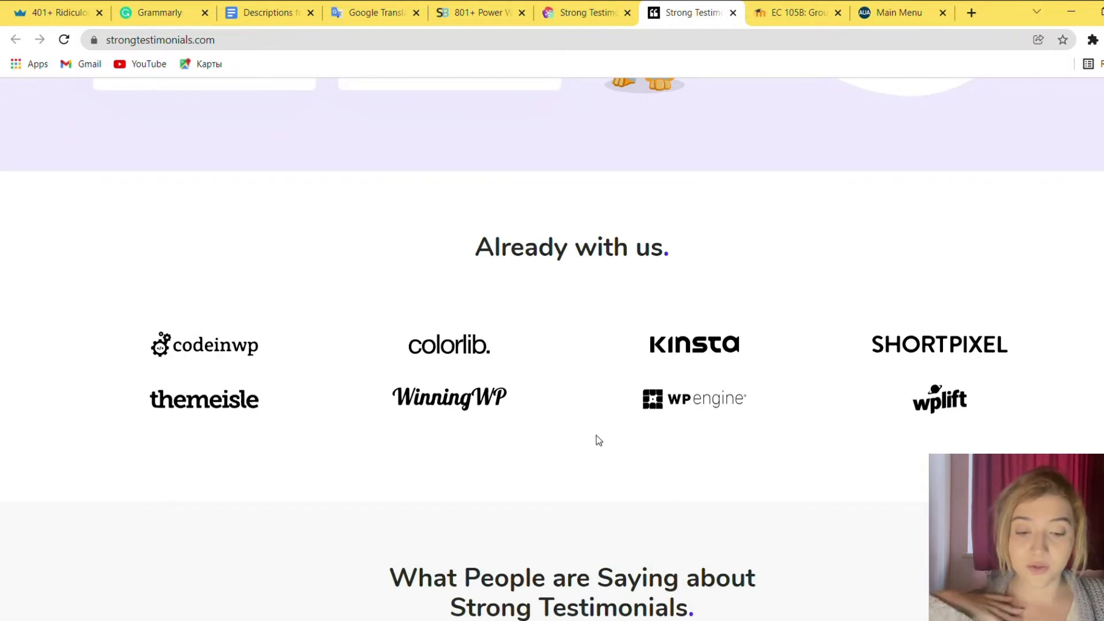
scroll(596, 436, down, 1)
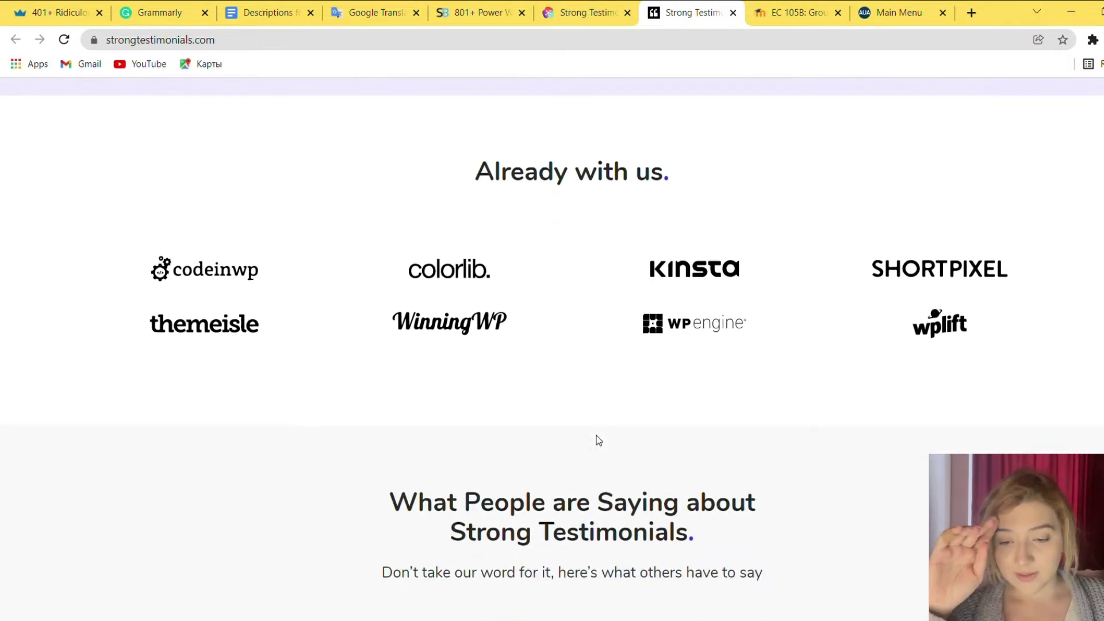
scroll(596, 436, down, 4)
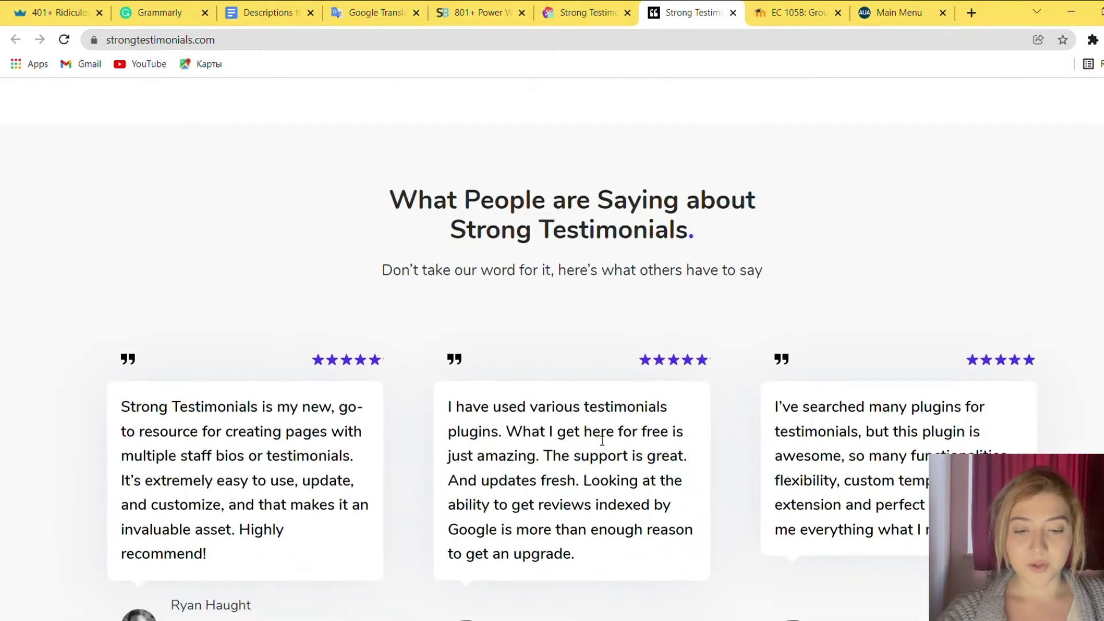
Scroll down the Strong Testimonials home page to the FAQ section.
scroll(602, 441, down, 1)
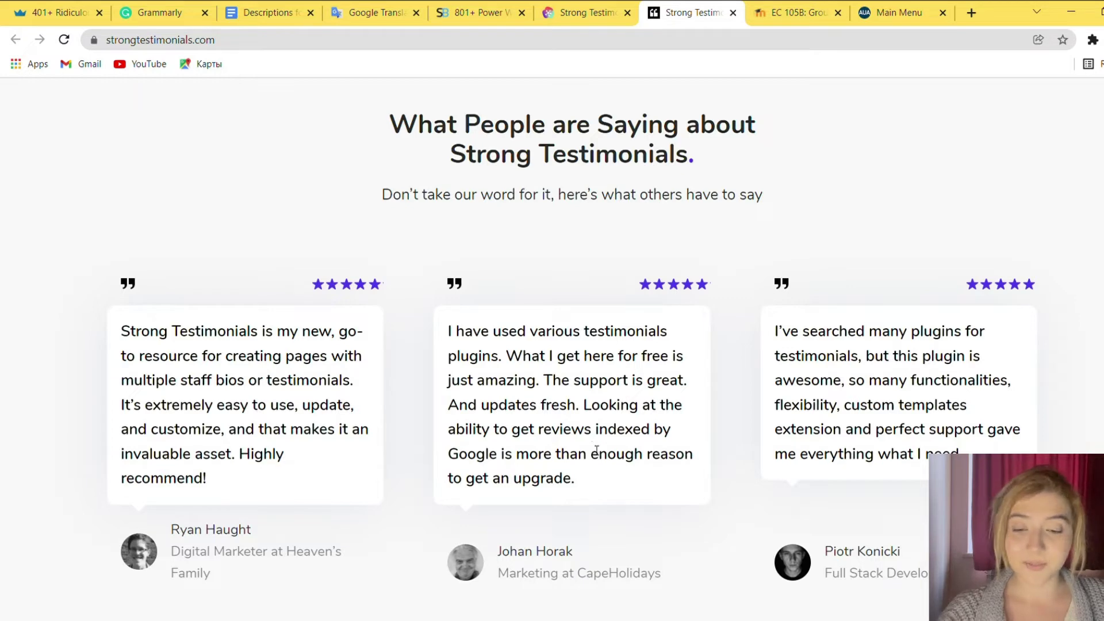
scroll(597, 447, down, 1)
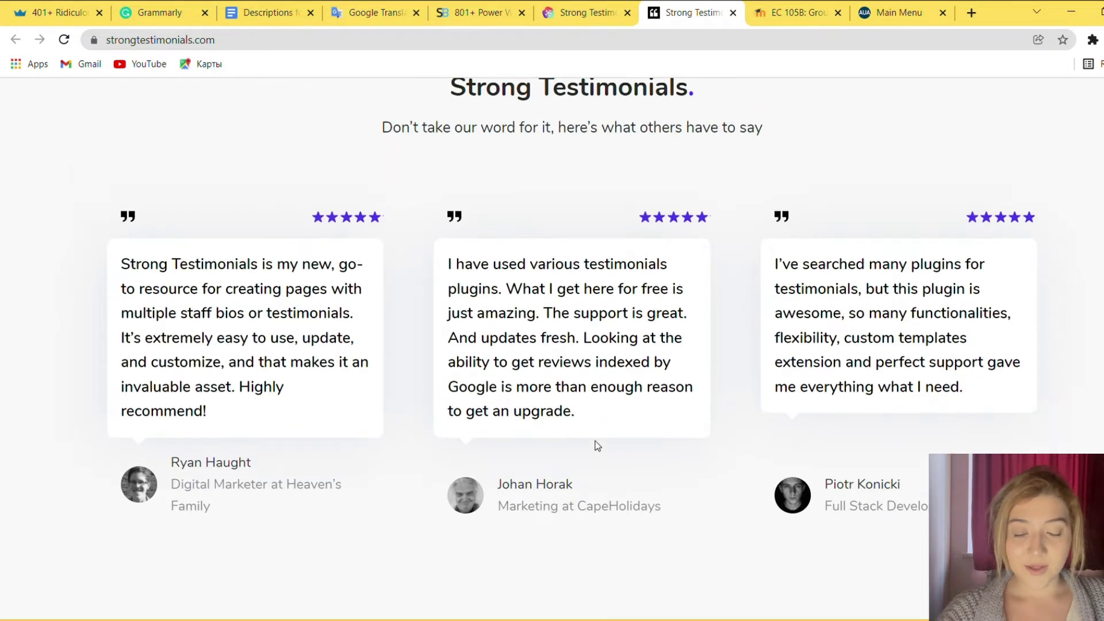
scroll(597, 446, down, 3)
scroll(597, 446, down, 1)
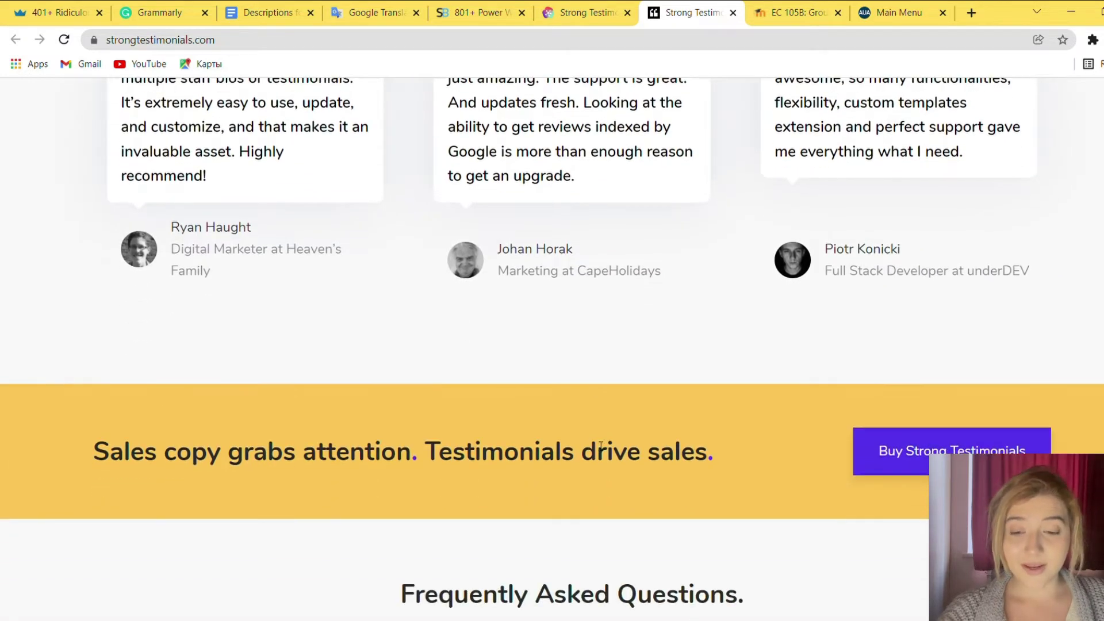
scroll(598, 446, down, 4)
scroll(600, 447, down, 5)
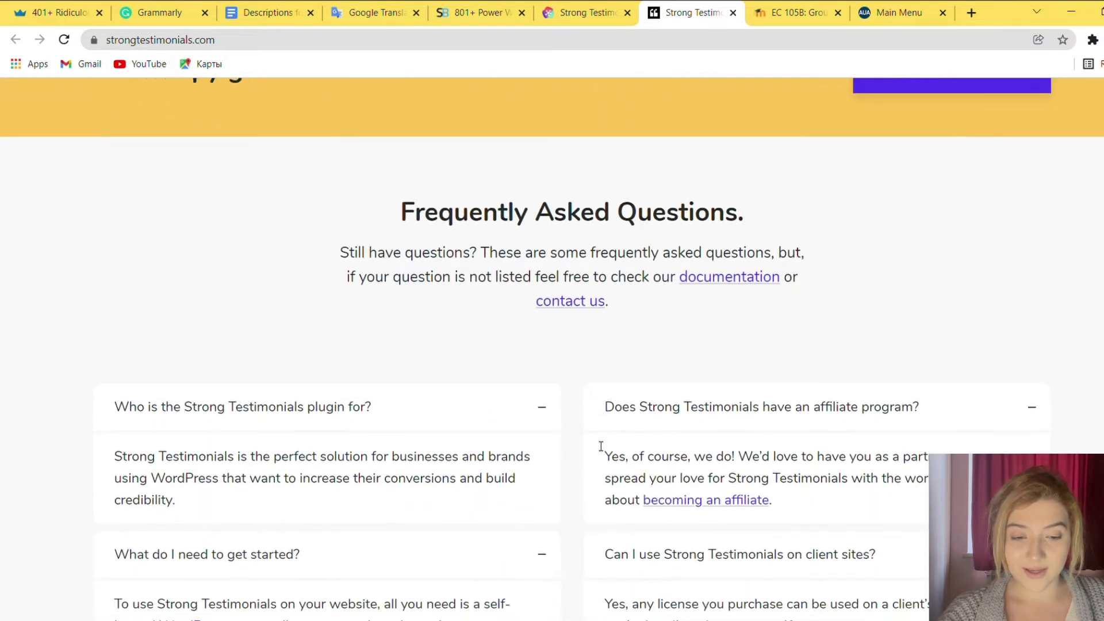
scroll(597, 446, down, 3)
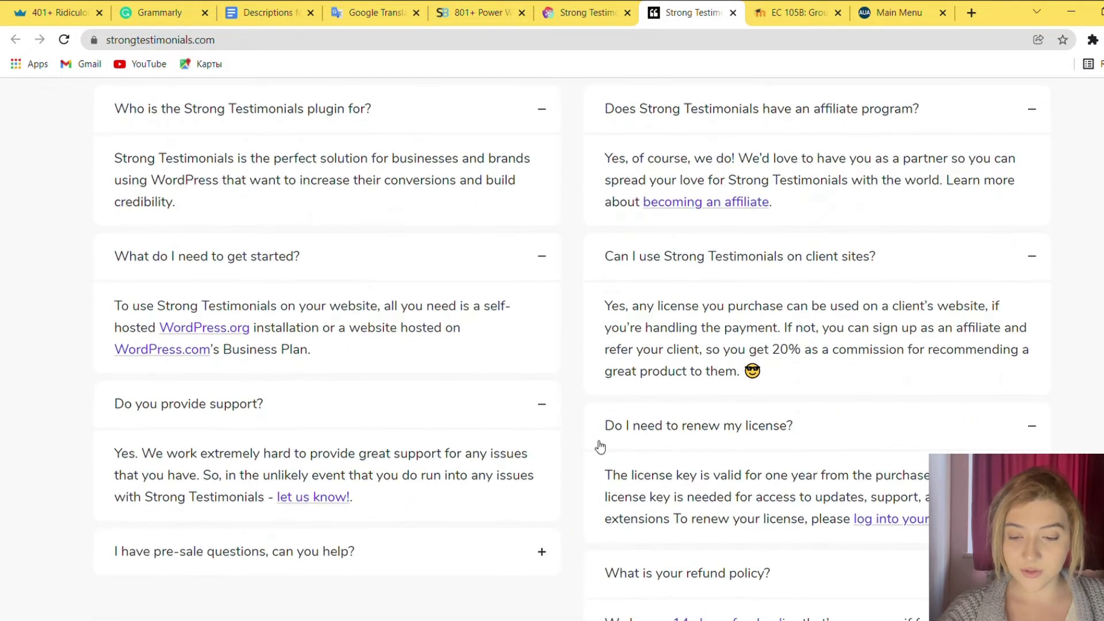
scroll(598, 446, down, 4)
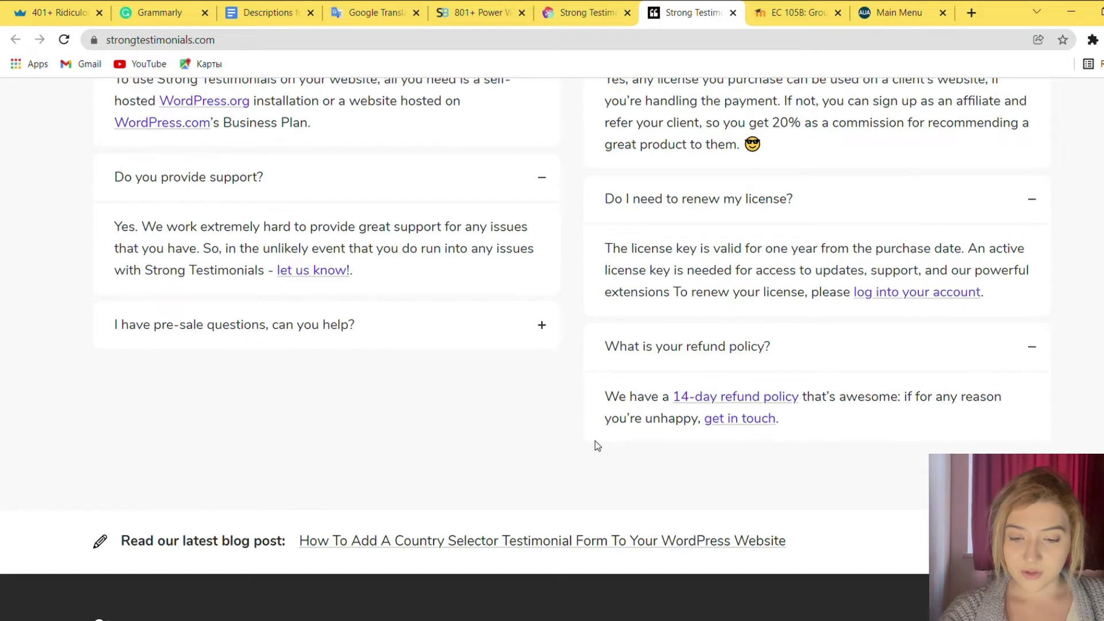
scroll(596, 447, up, 3)
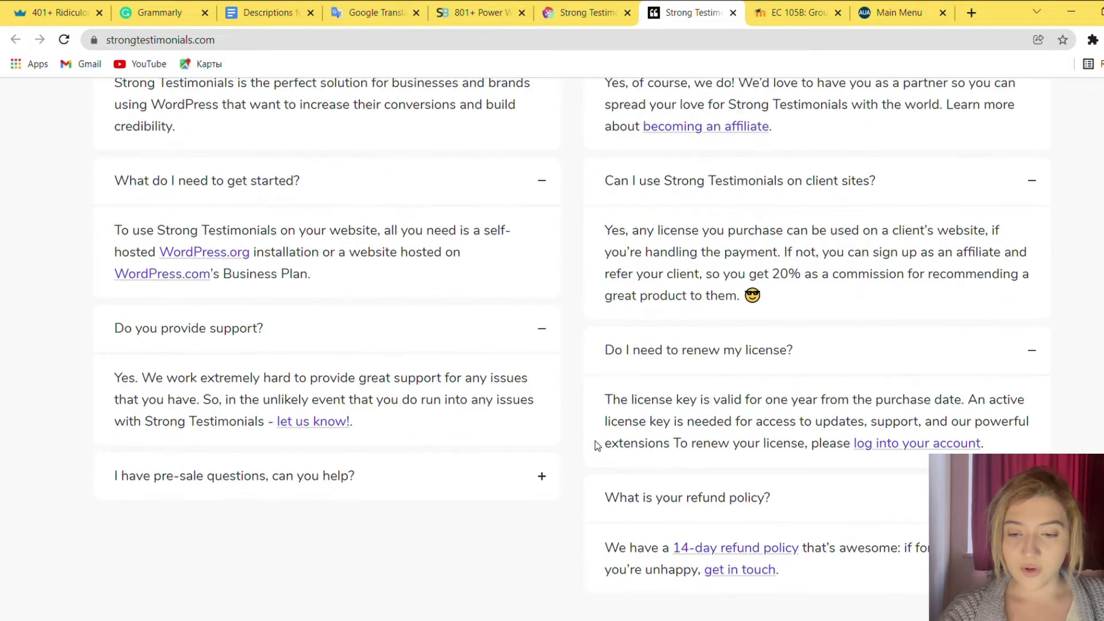
Toggle the FAQ answers for support, pre-sale questions and 'What do I need to get started?'.
click(529, 344)
click(525, 376)
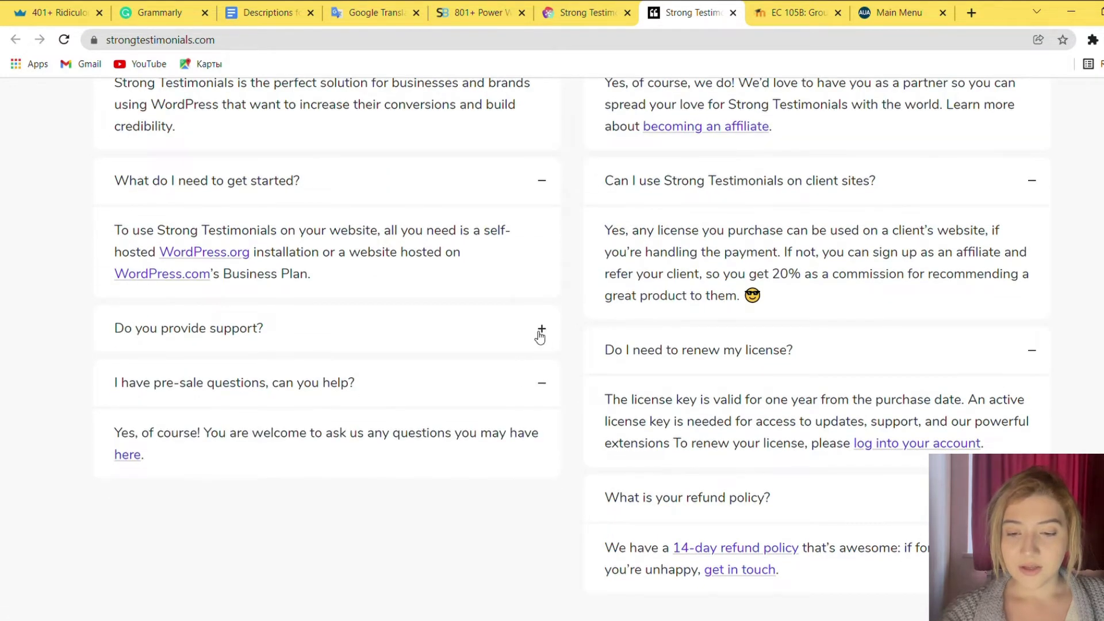
click(540, 331)
click(539, 181)
scroll(540, 202, up, 5)
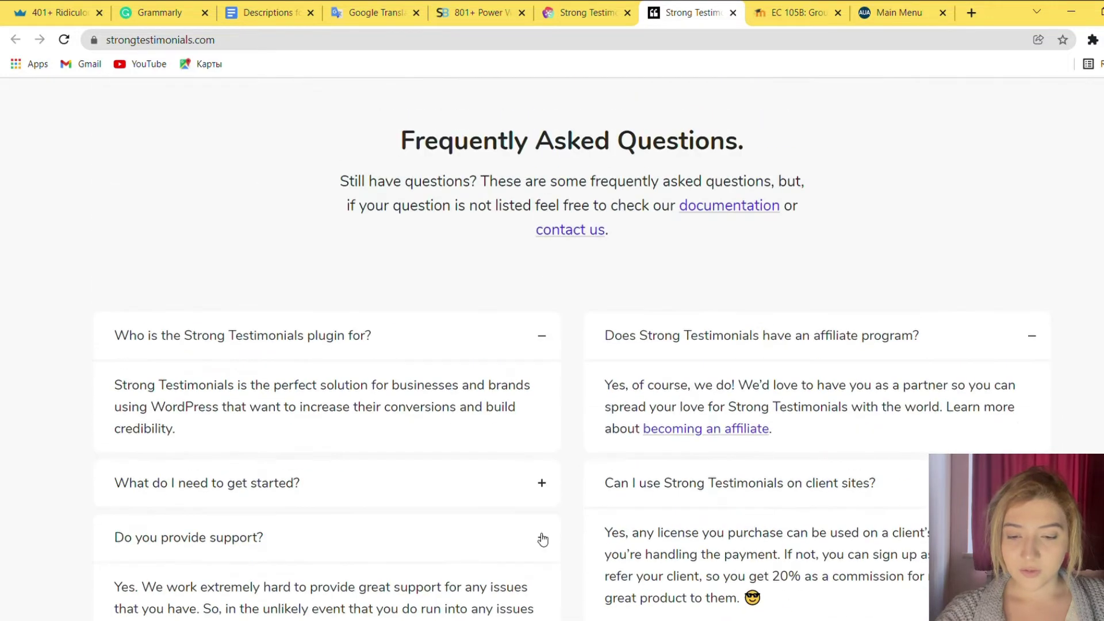
click(540, 482)
Open the WordPress.org link from the 'What do I need to get started?' answer in a new tab.
scroll(819, 429, down, 1)
scroll(1026, 345, down, 7)
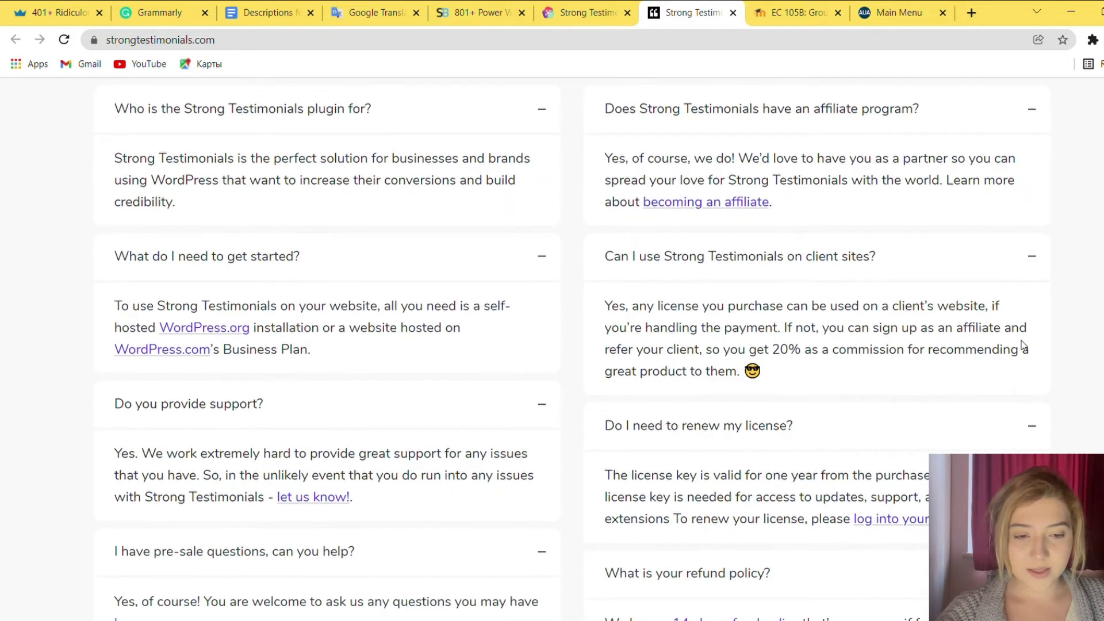
scroll(1024, 351, up, 3)
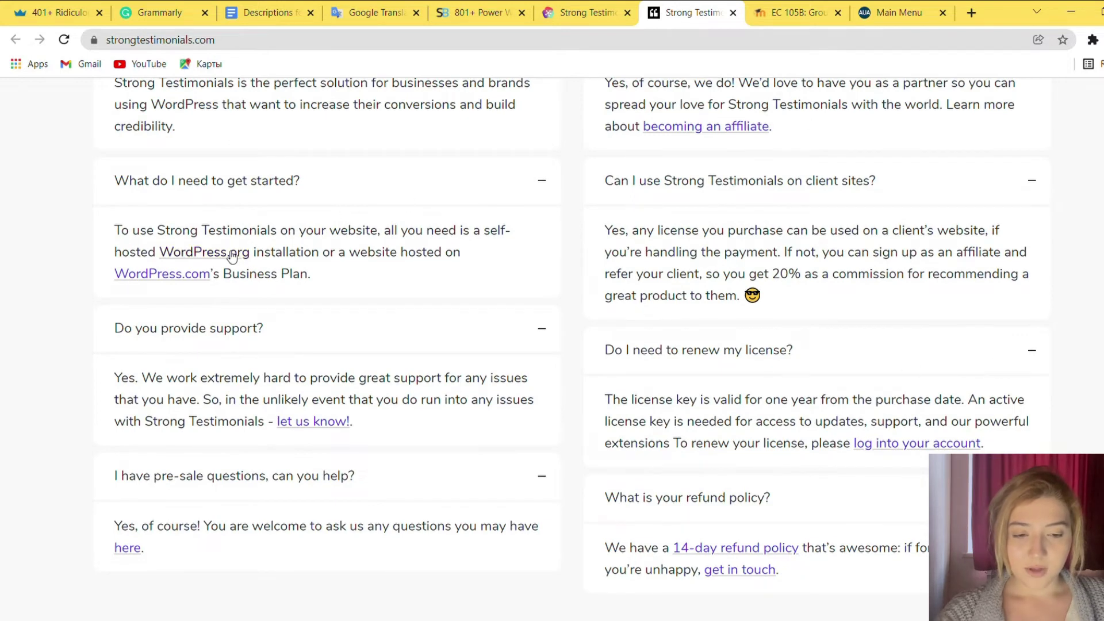
click(232, 256)
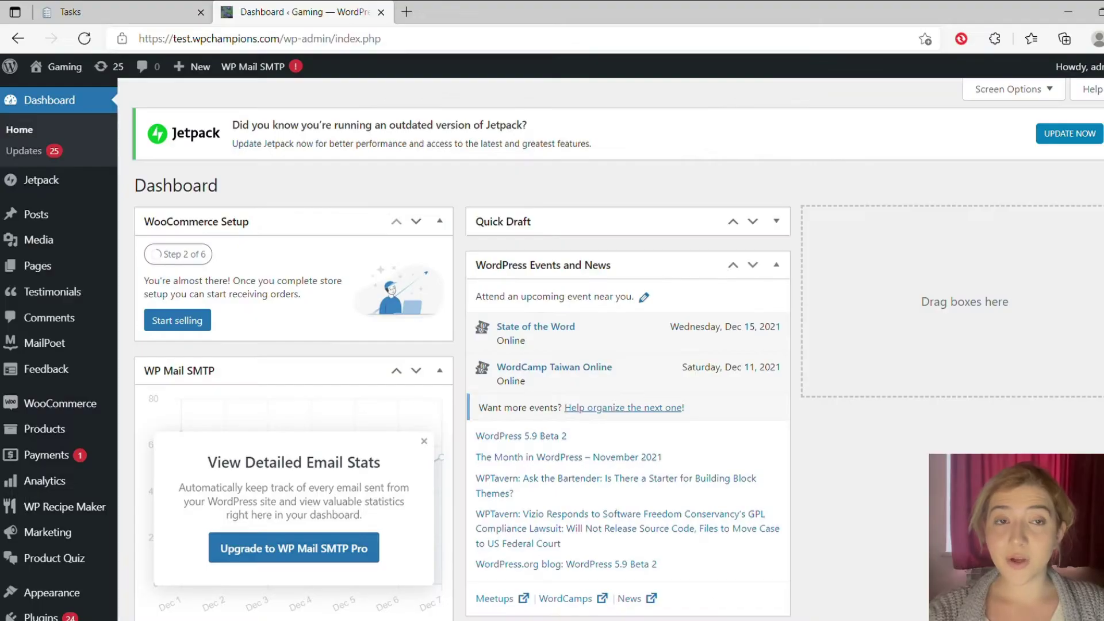
Search the plugin directory for 'strong testimonials' from Plugins > Add New.
mouse_move(75, 613)
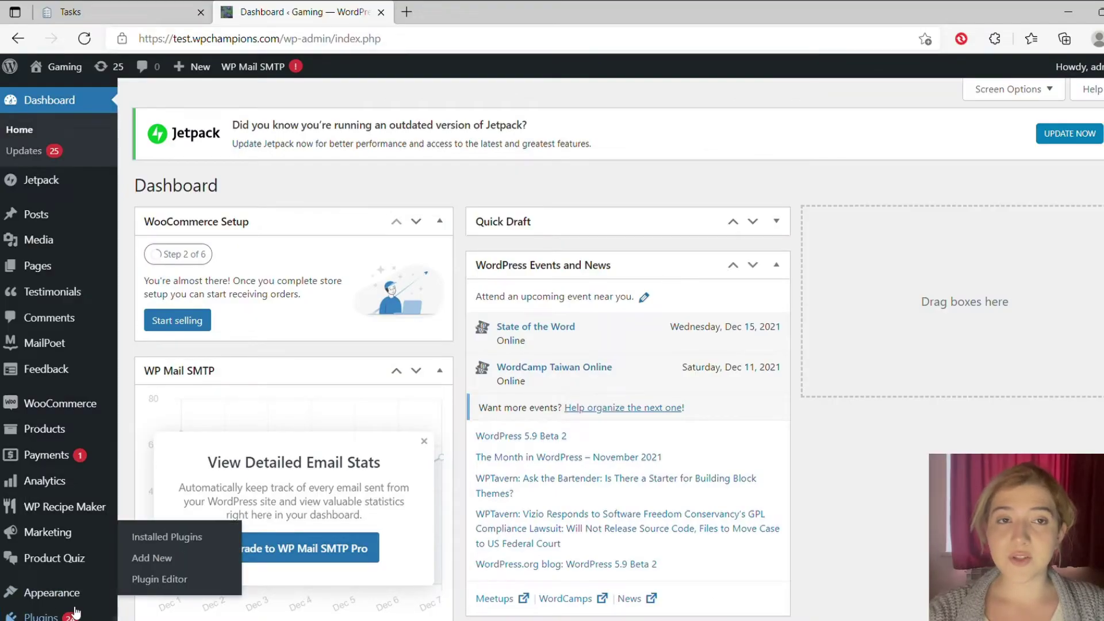
click(145, 562)
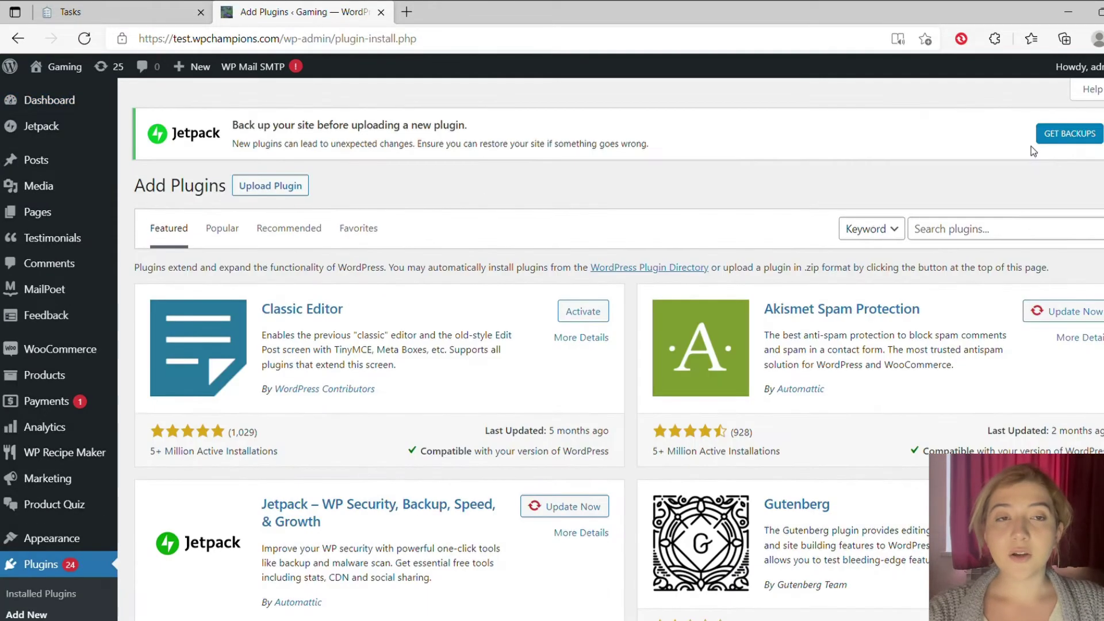
click(1015, 235)
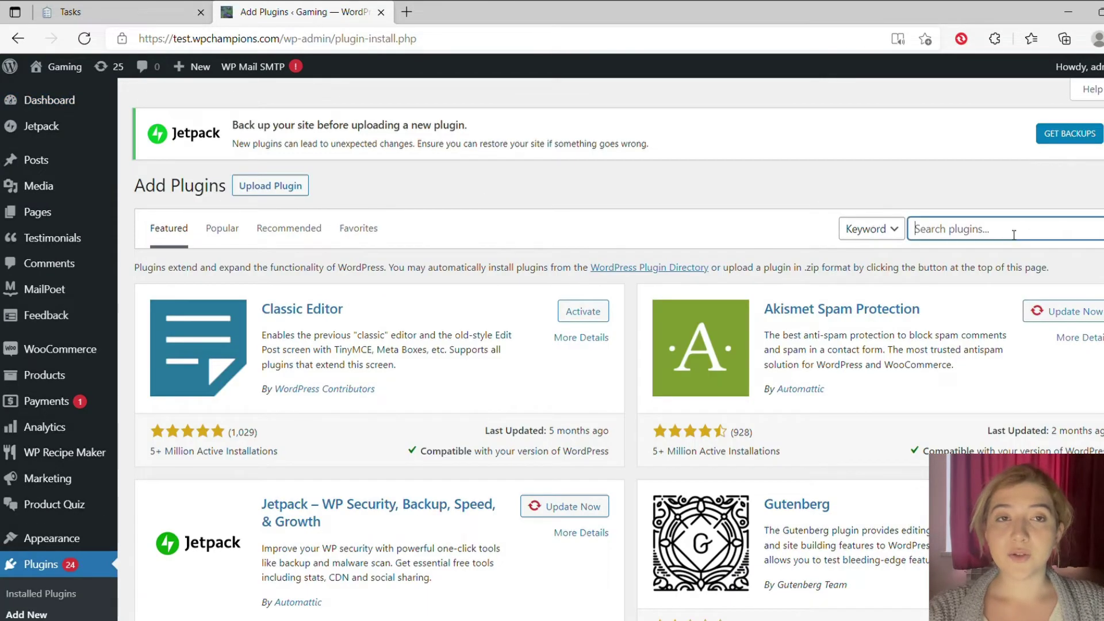
text(strong testimonials)
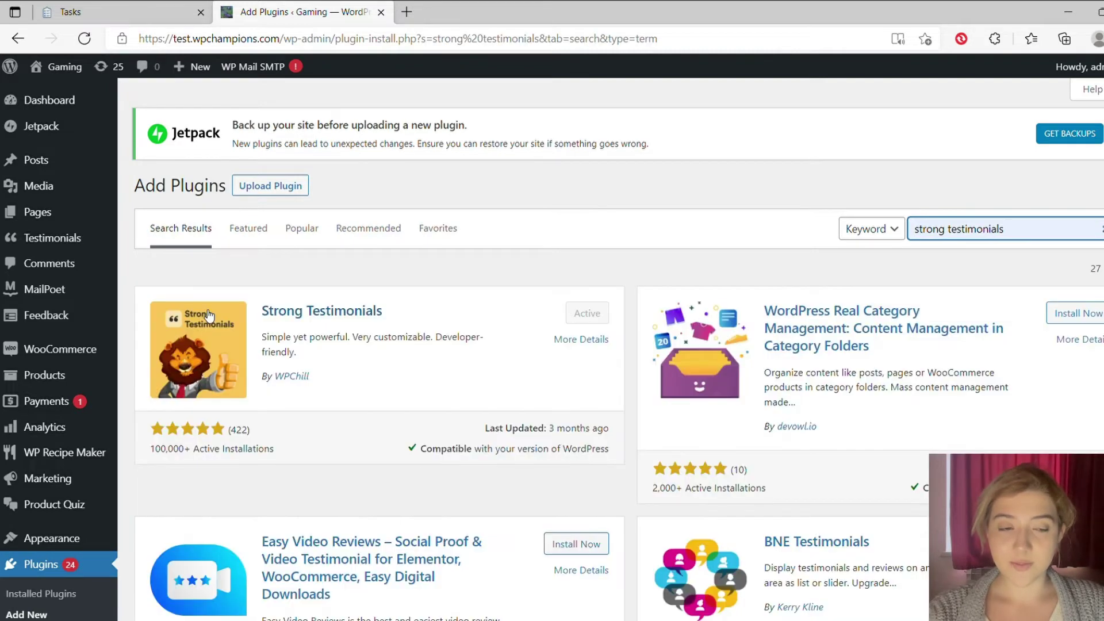
Review the Strong Testimonials 2.51.6 plugin details, confirming it is already active, then close them.
click(281, 313)
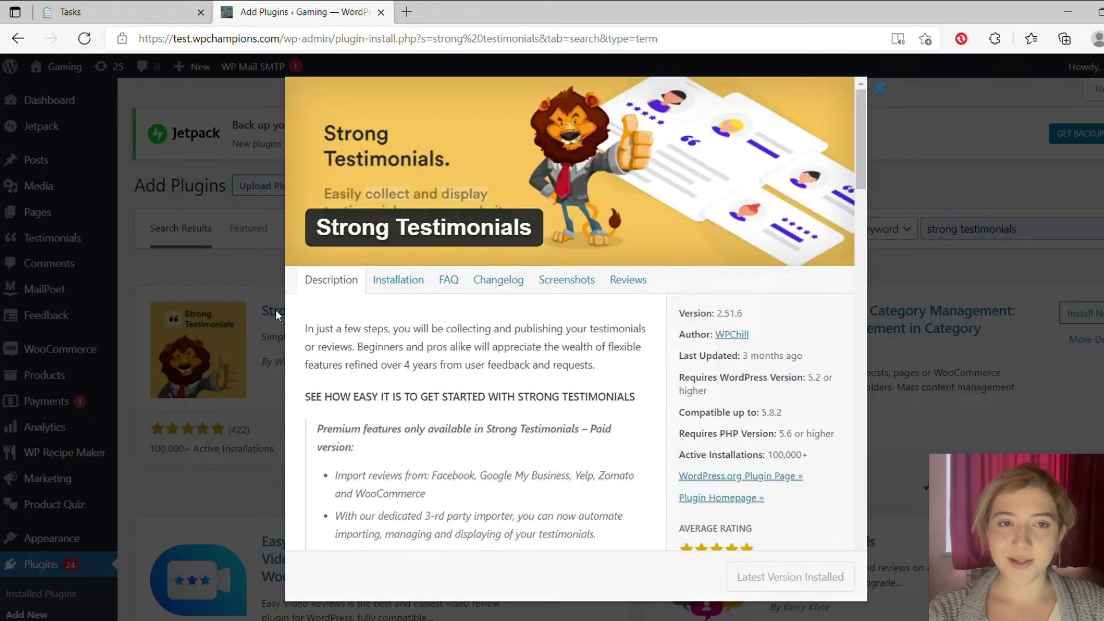
scroll(471, 341, down, 1)
scroll(473, 342, down, 1)
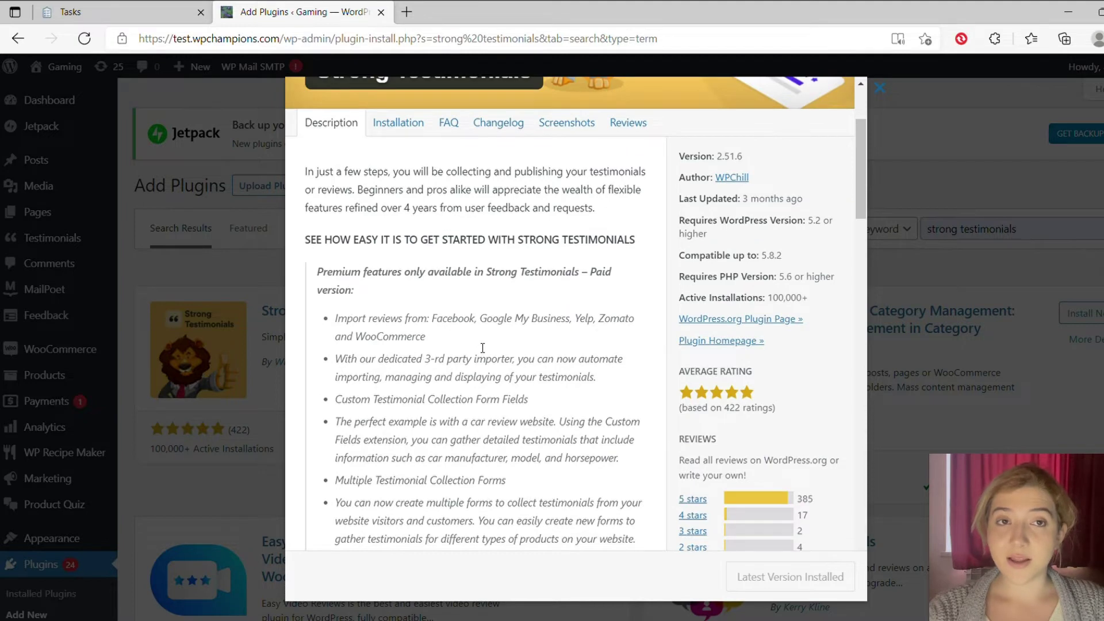
scroll(514, 344, down, 1)
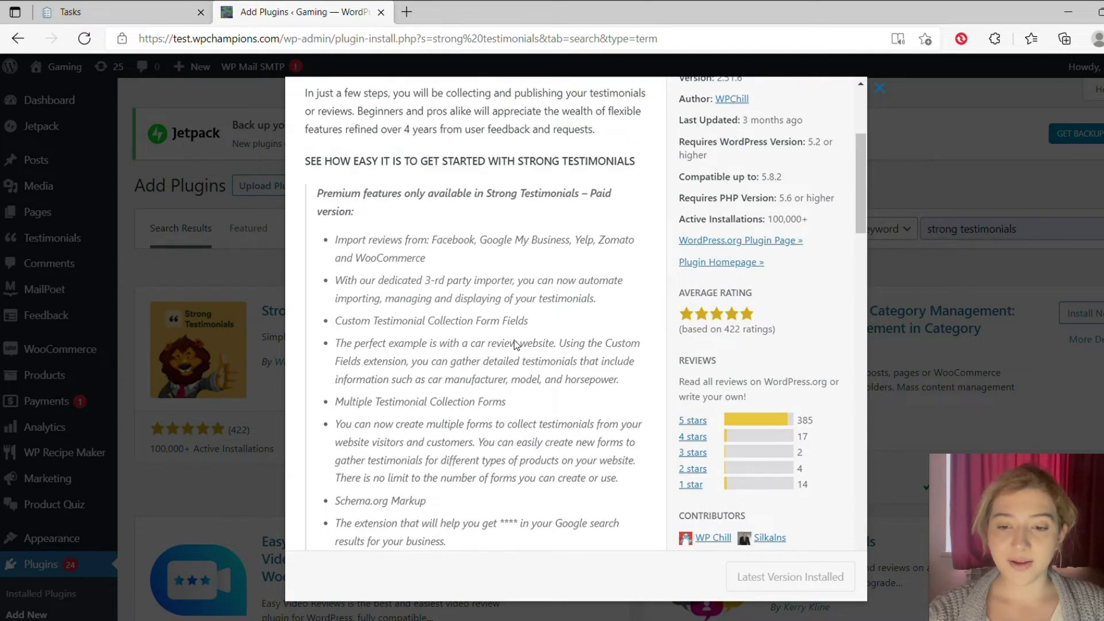
scroll(515, 344, down, 3)
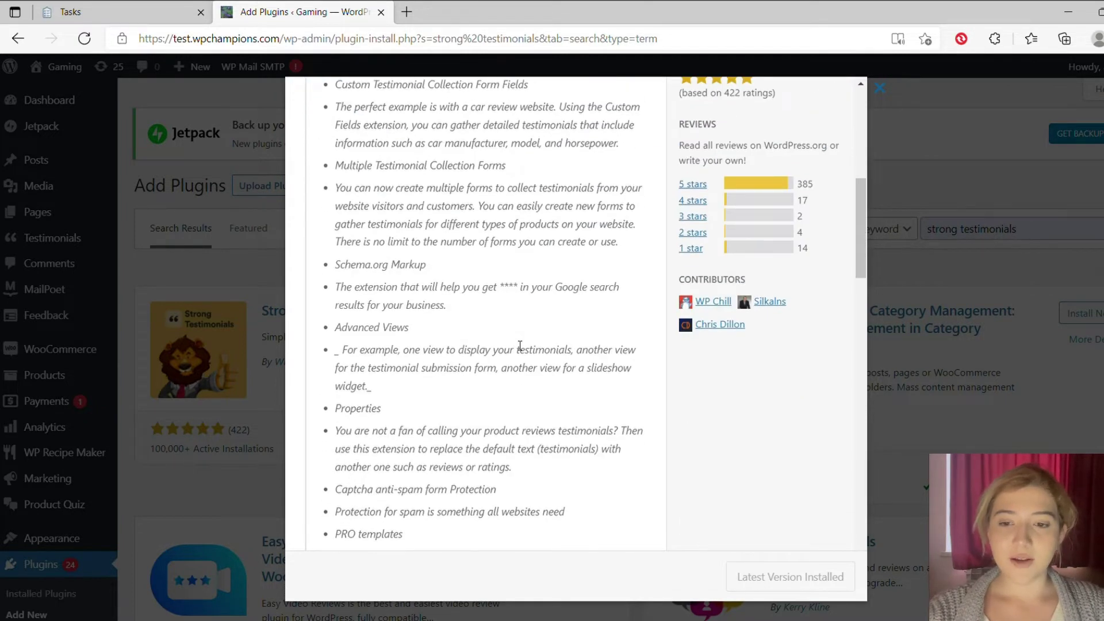
scroll(520, 345, down, 8)
click(894, 249)
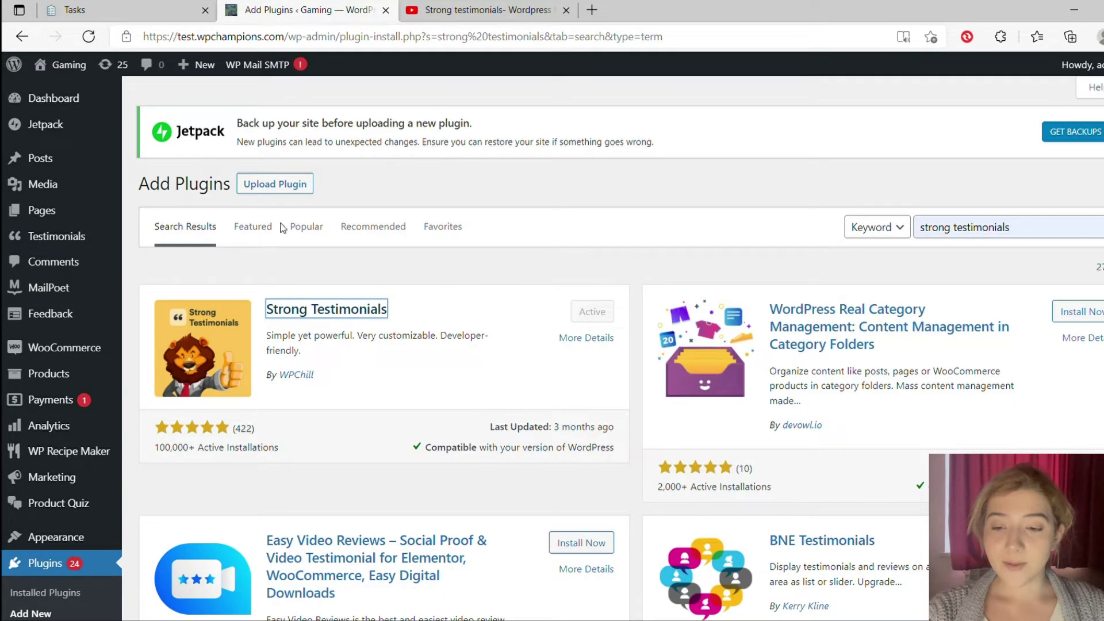
mouse_move(81, 247)
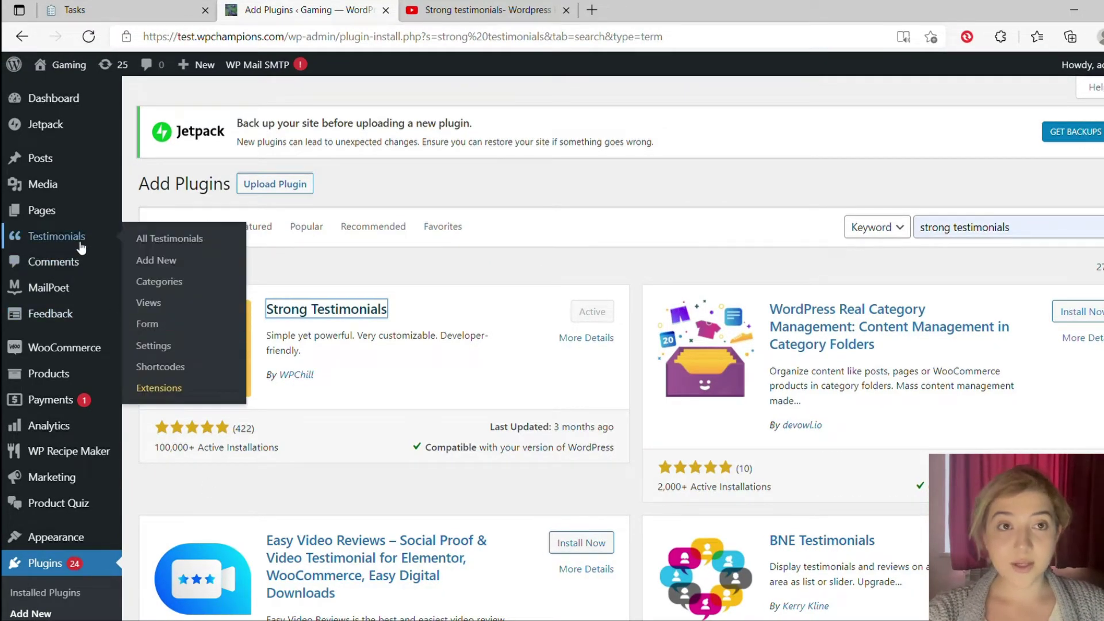
Open the 'Customer testimonial' from All Testimonials, review its content, and return to the list.
click(145, 238)
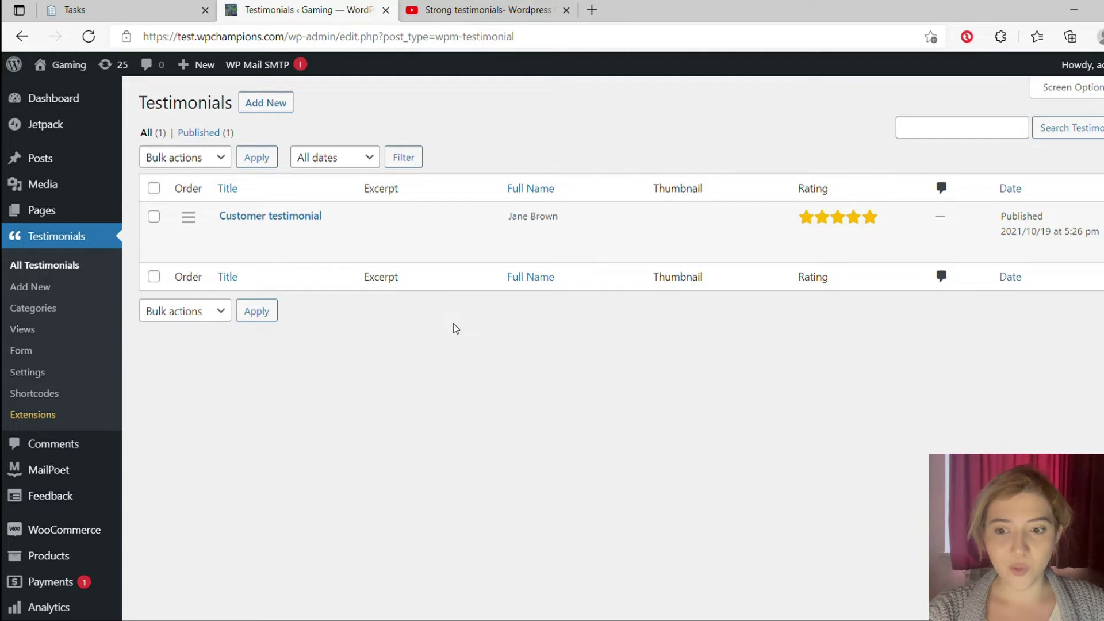
mouse_move(331, 239)
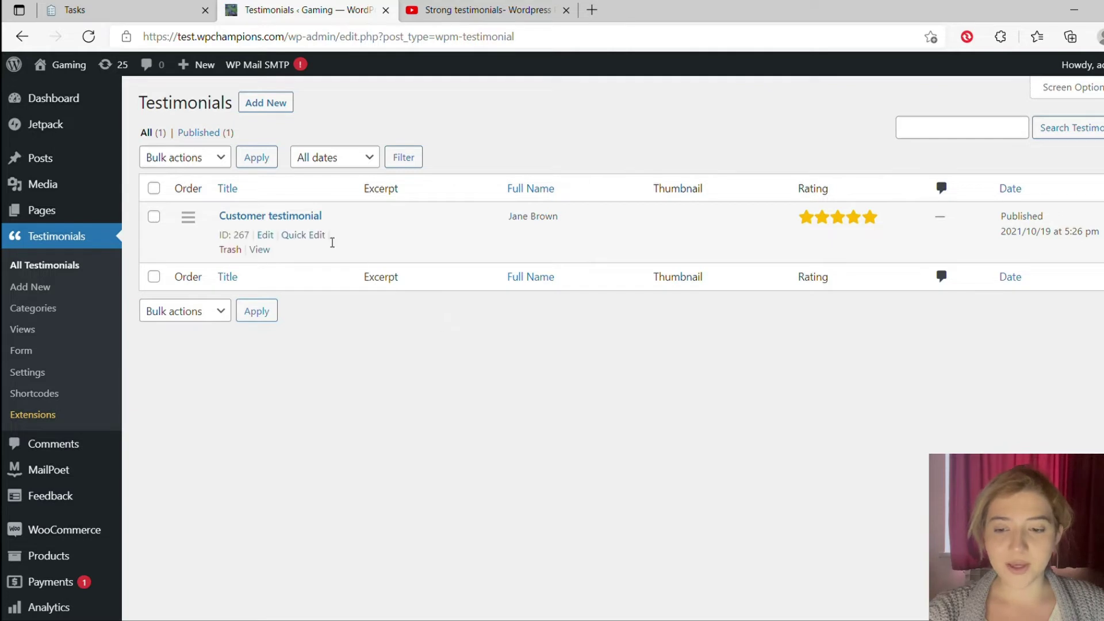
click(313, 218)
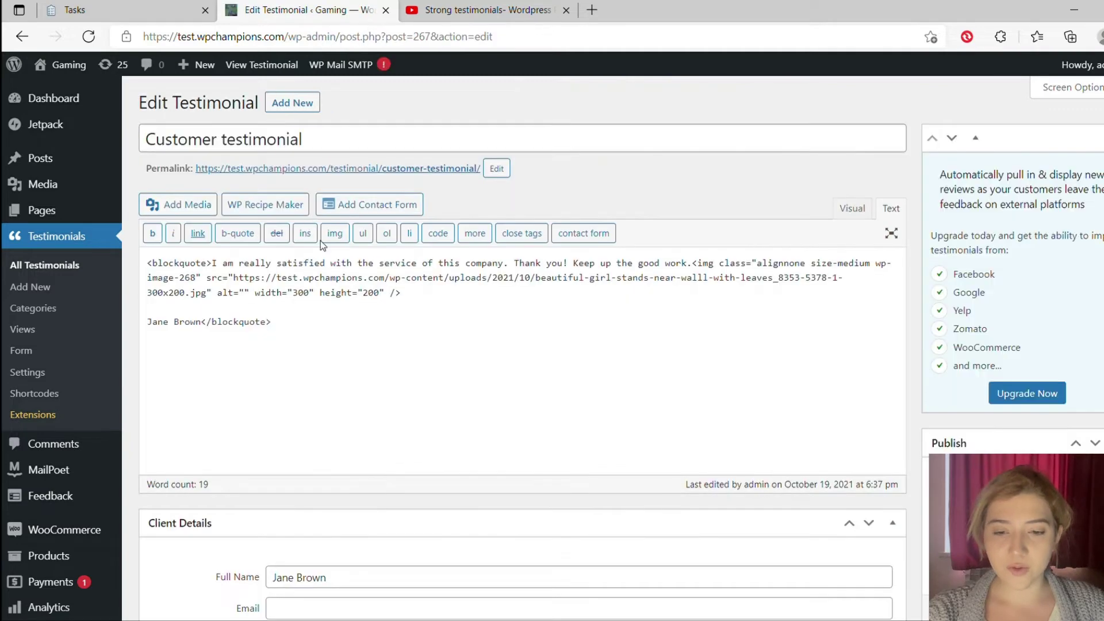
scroll(360, 317, down, 3)
scroll(360, 316, up, 3)
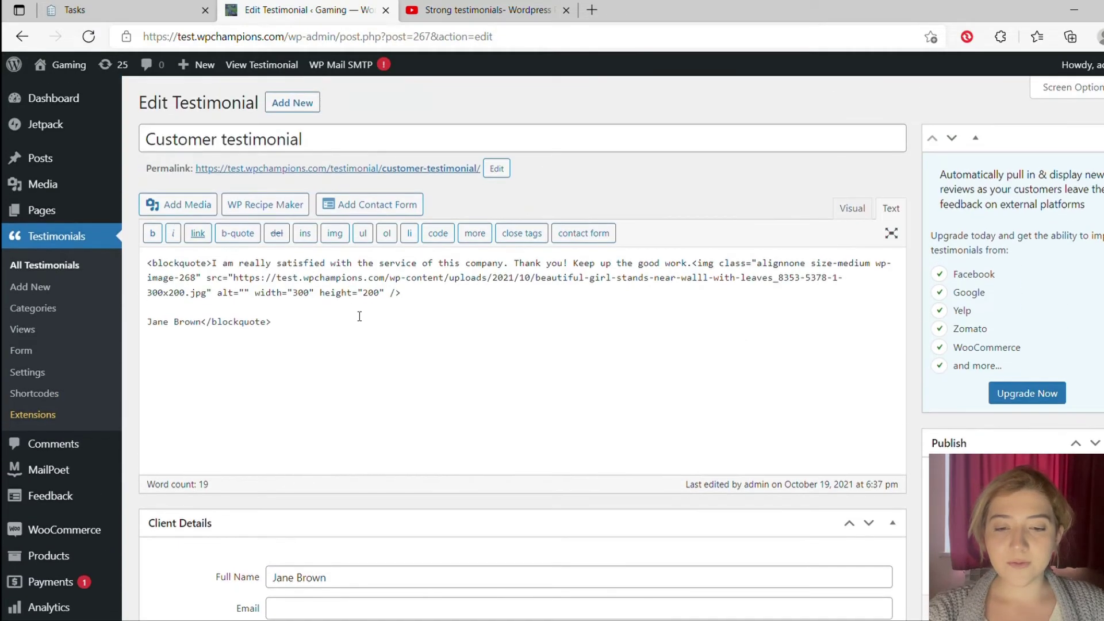
click(23, 38)
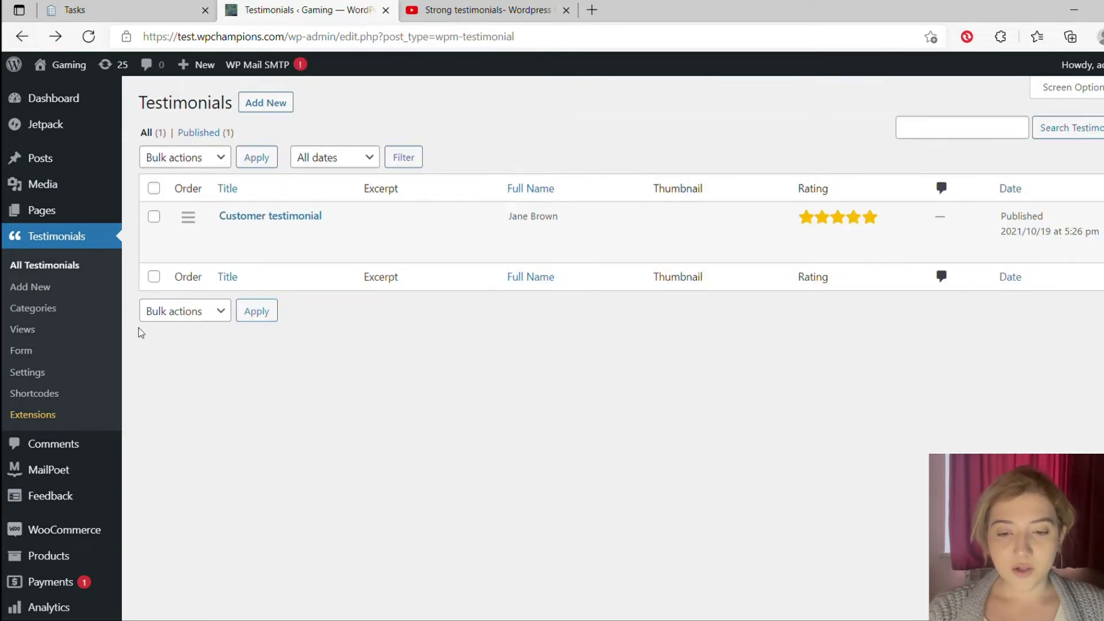
click(23, 329)
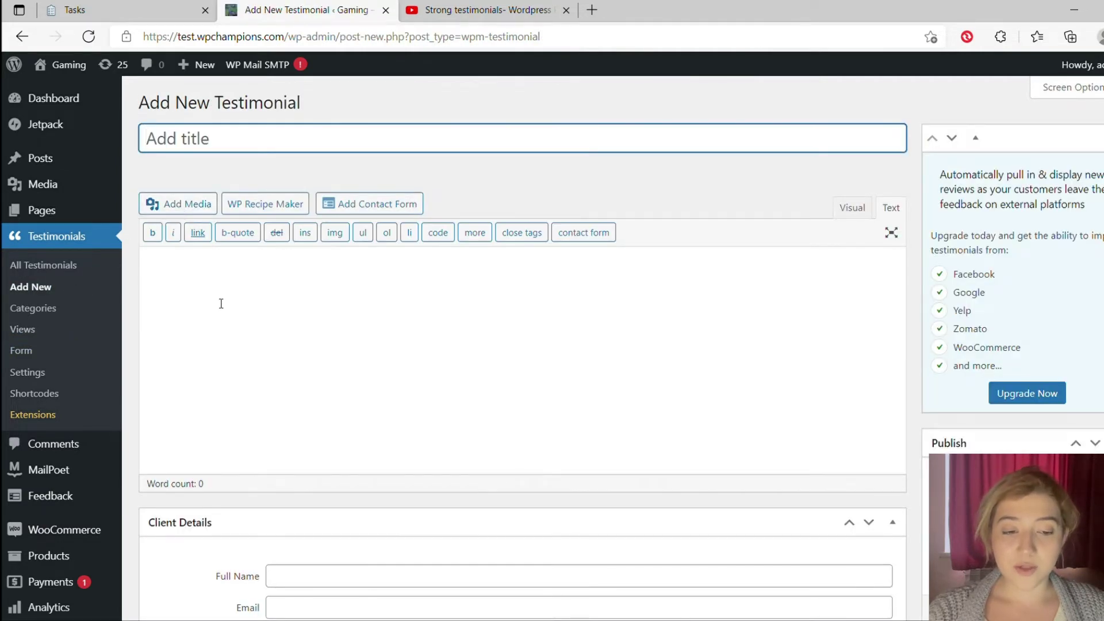
scroll(221, 303, down, 5)
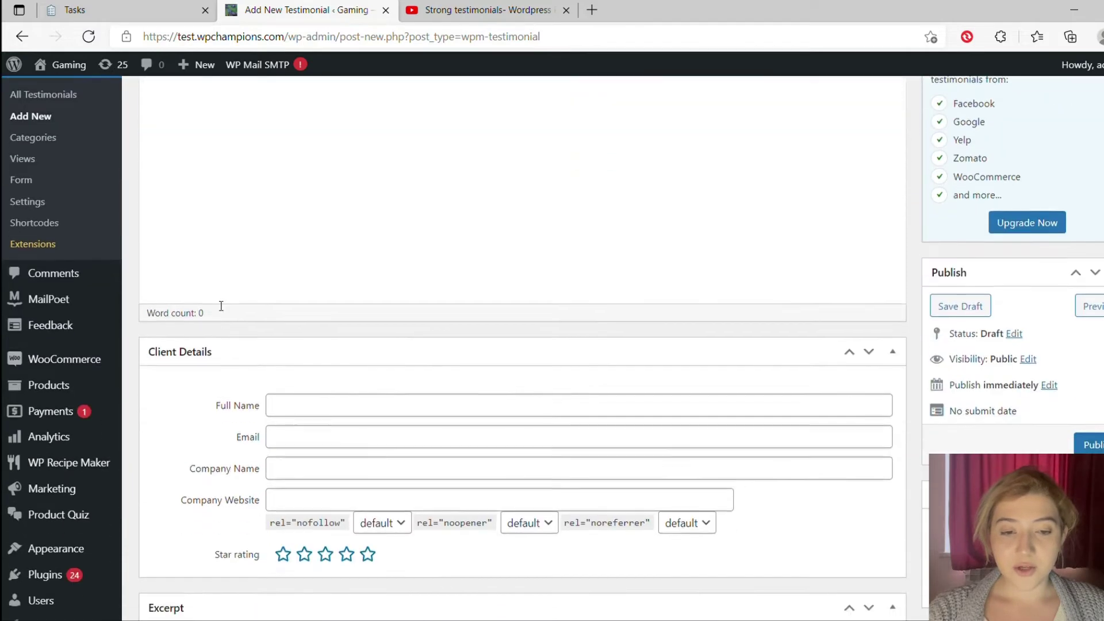
click(298, 321)
click(253, 352)
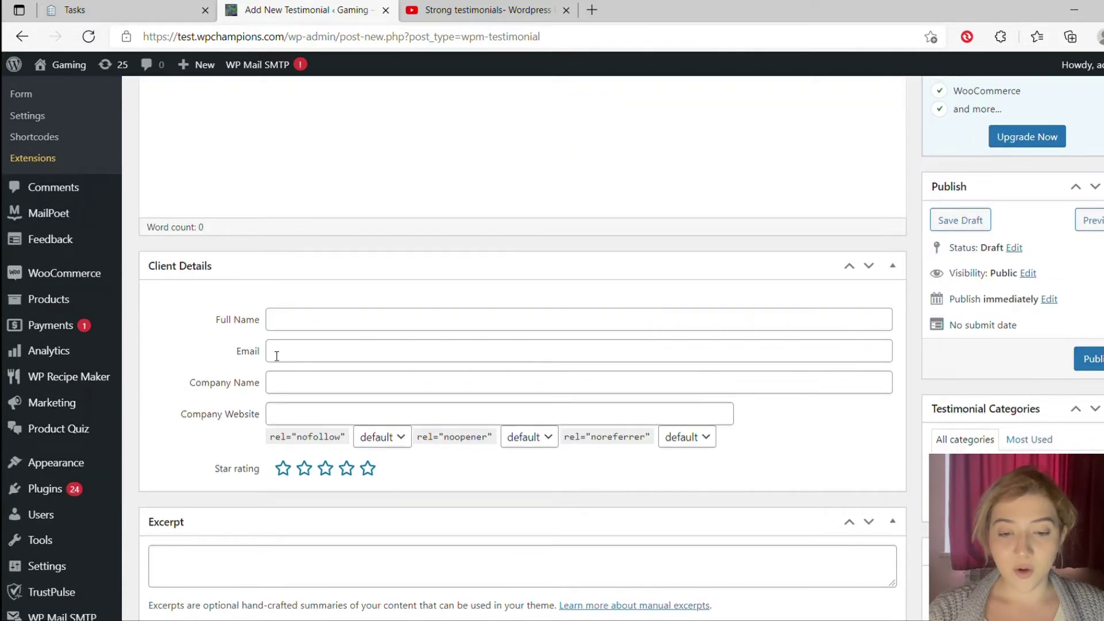
scroll(283, 332, down, 2)
click(283, 332)
click(274, 297)
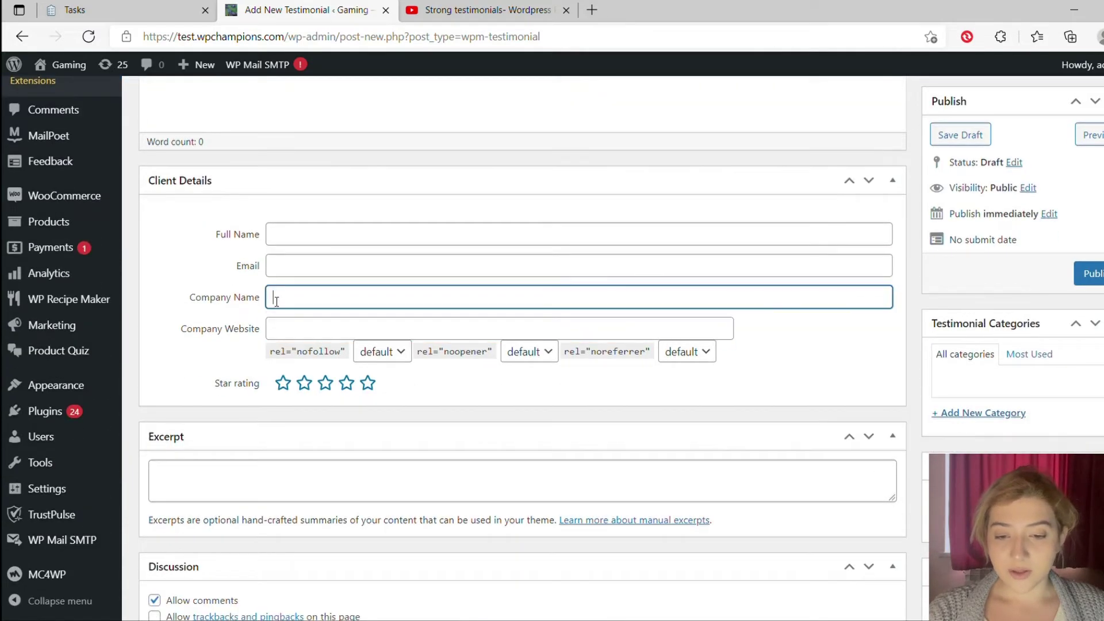
click(227, 279)
scroll(311, 385, down, 2)
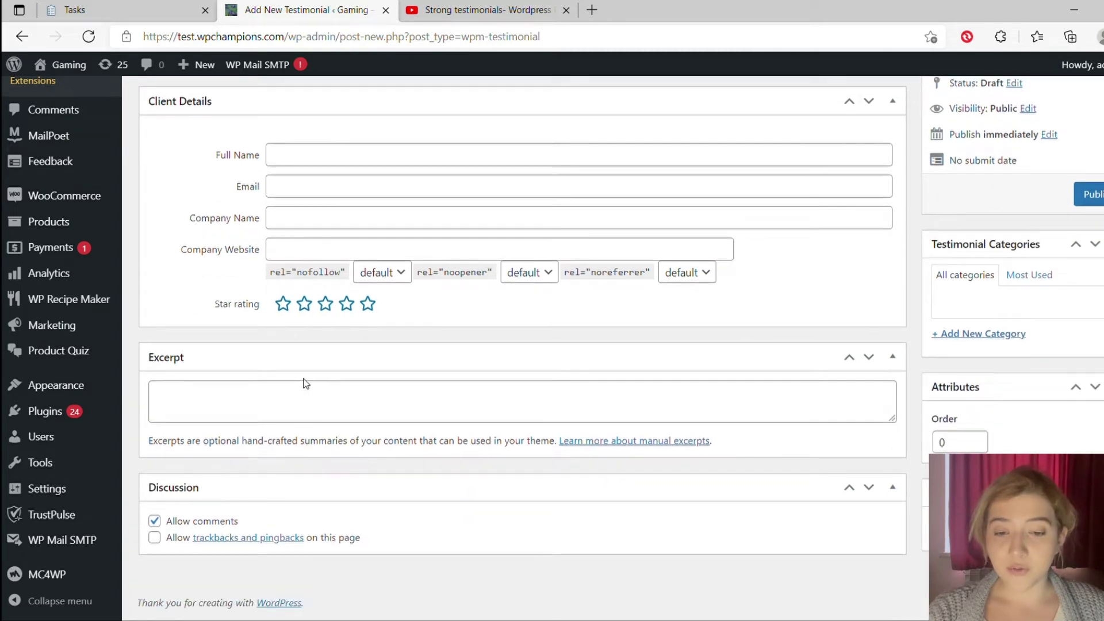
click(1033, 280)
click(985, 278)
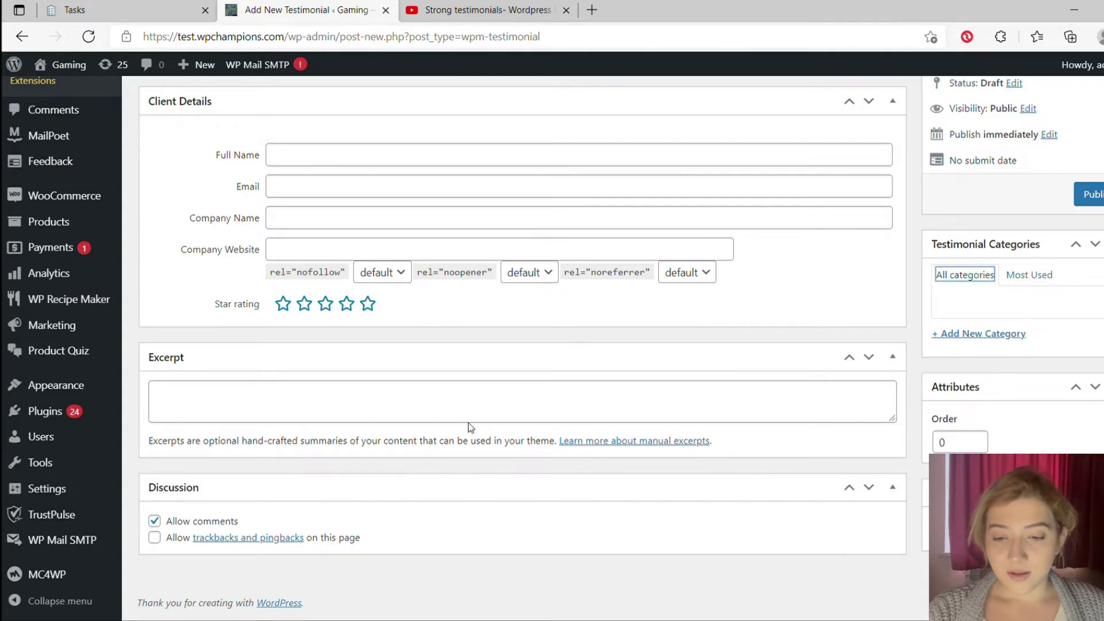
scroll(417, 454, up, 7)
Create a new testimonial view named 'Home page'.
click(13, 337)
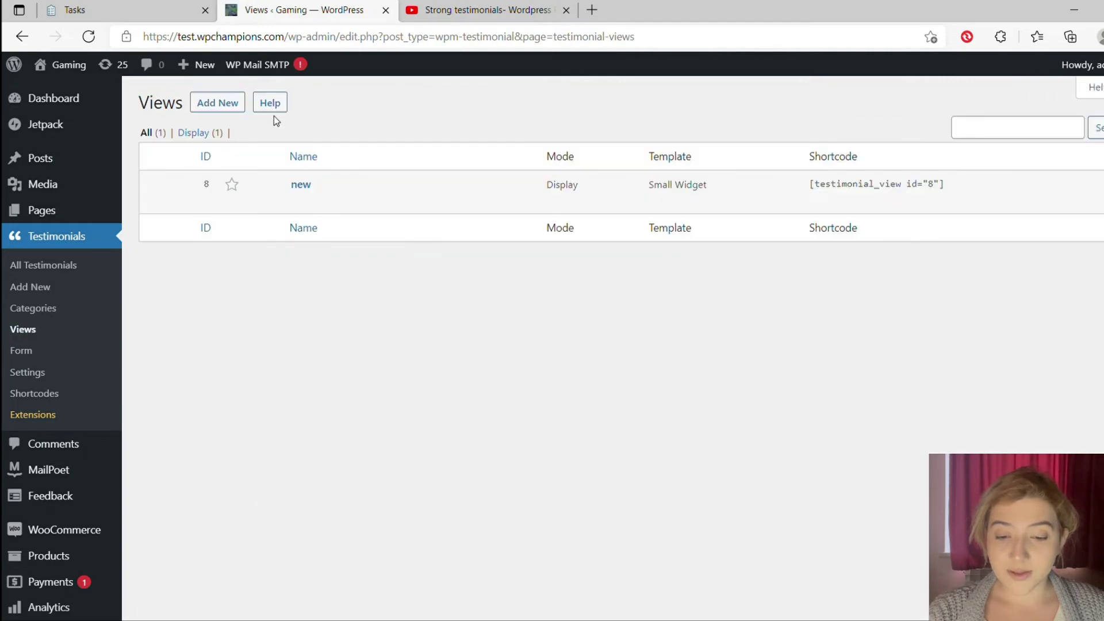
click(234, 108)
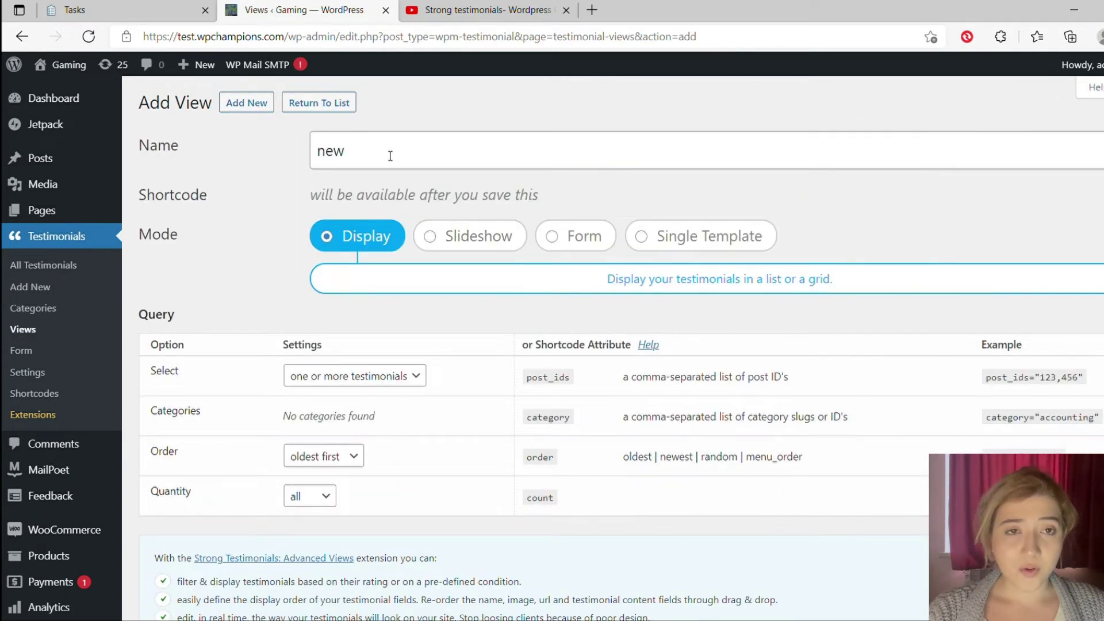
drag(396, 156, 300, 140)
text(Home page)
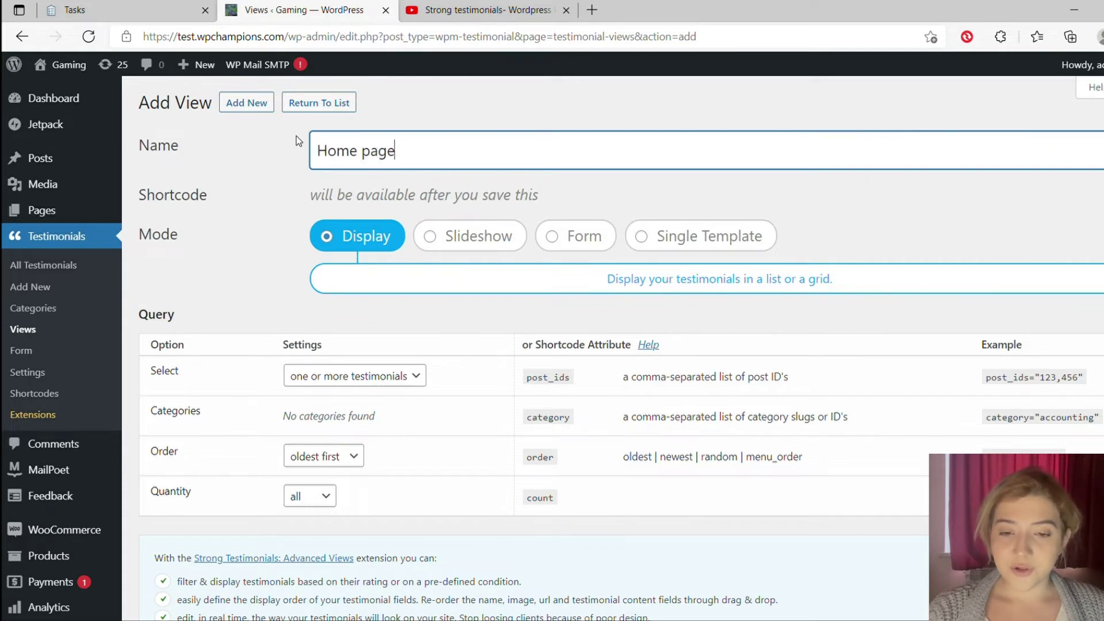
Preview the Slideshow, Form and Single Template modes, then set the view mode to Display.
click(461, 245)
click(575, 235)
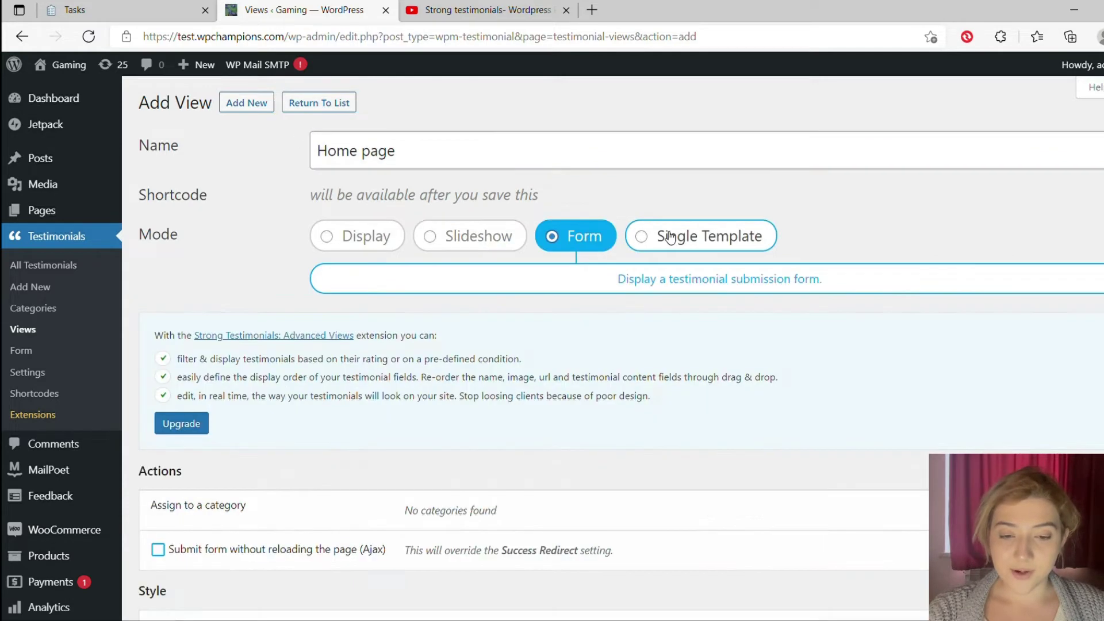
click(667, 237)
click(370, 233)
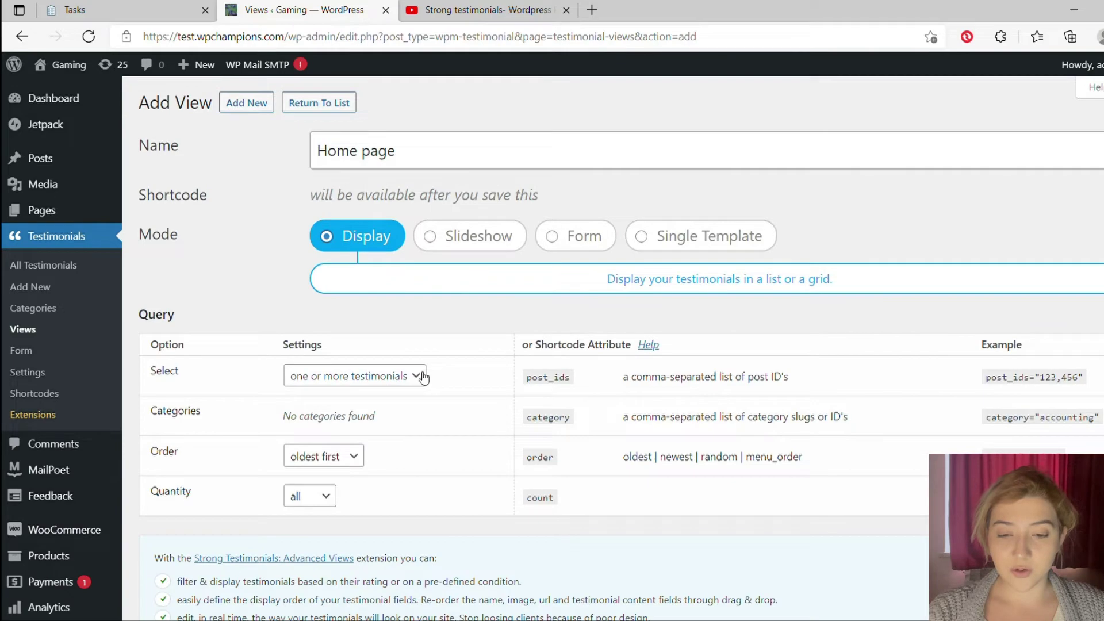
scroll(426, 352, down, 3)
scroll(506, 301, up, 3)
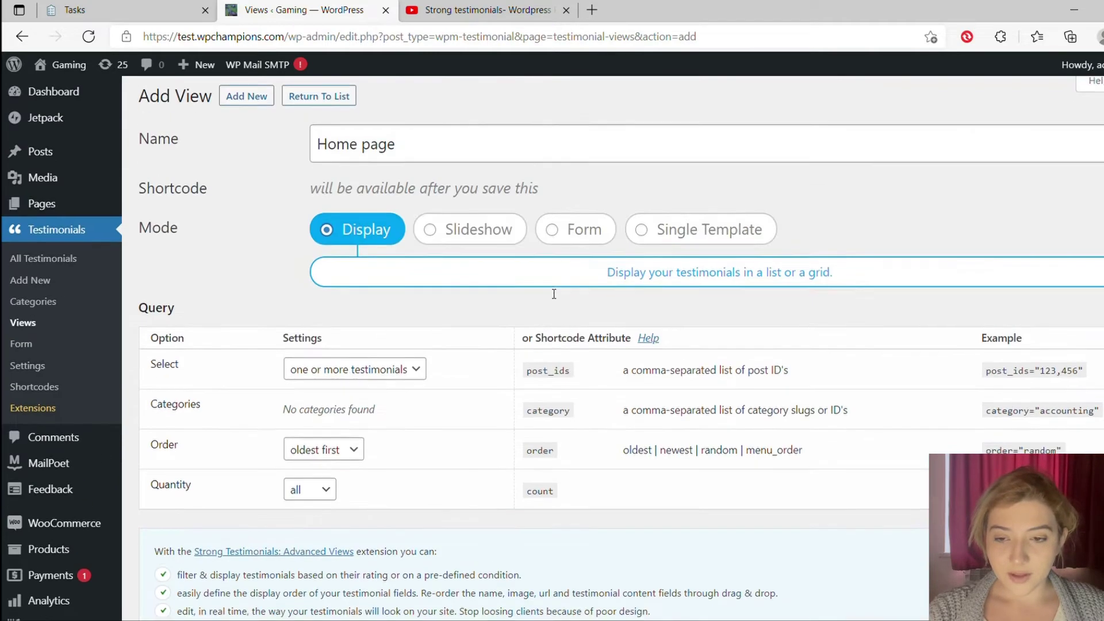
scroll(414, 403, down, 2)
Show only the Customer testimonial, ordered newest first, with quantity All.
click(386, 299)
click(404, 339)
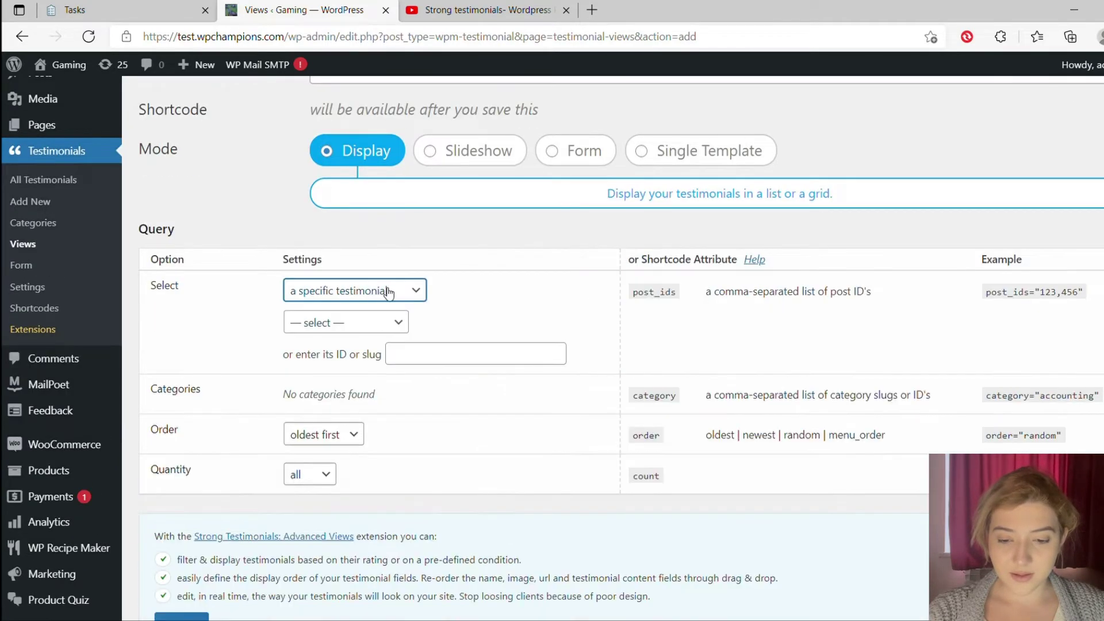
click(394, 323)
click(386, 366)
click(459, 359)
click(352, 435)
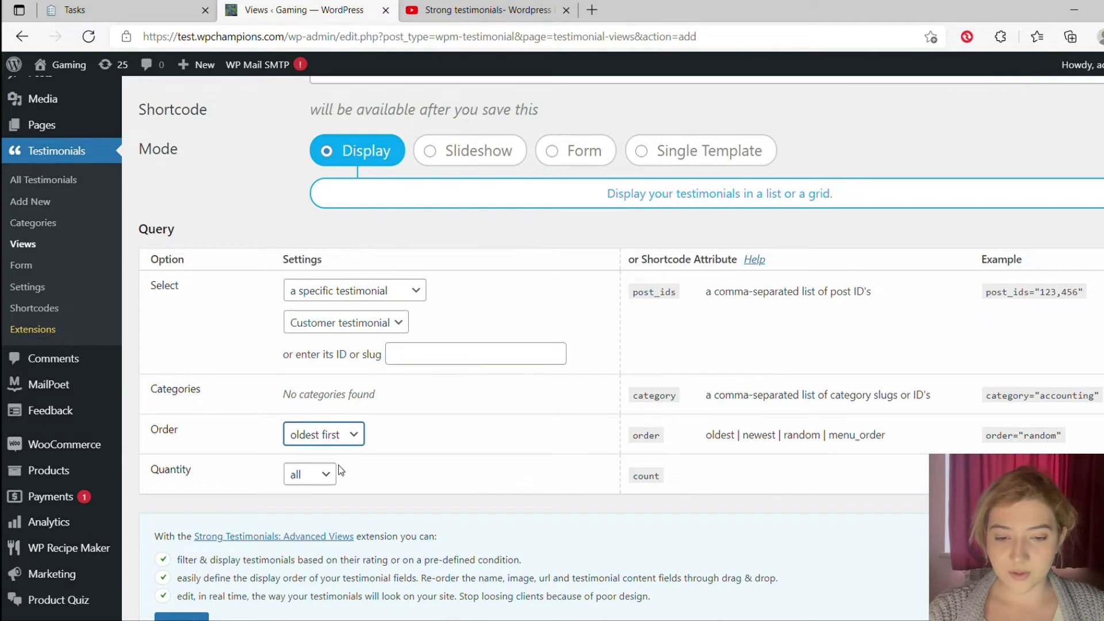
click(343, 480)
click(321, 481)
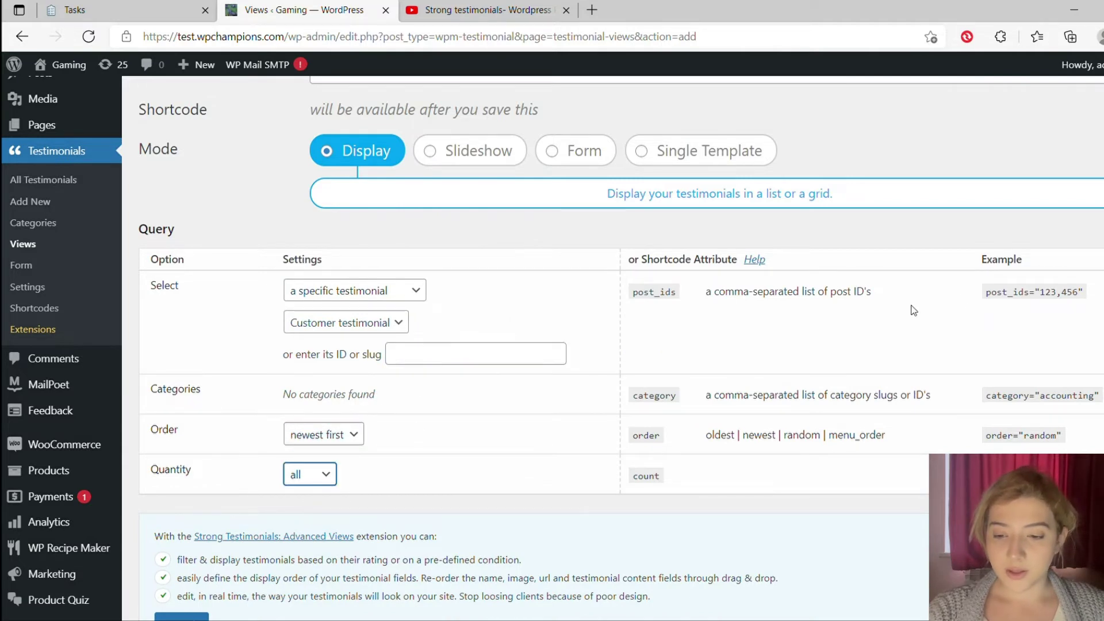
Save the Home page view and return to All Testimonials.
scroll(591, 387, down, 1)
scroll(692, 394, up, 1)
scroll(706, 380, down, 3)
scroll(706, 381, down, 3)
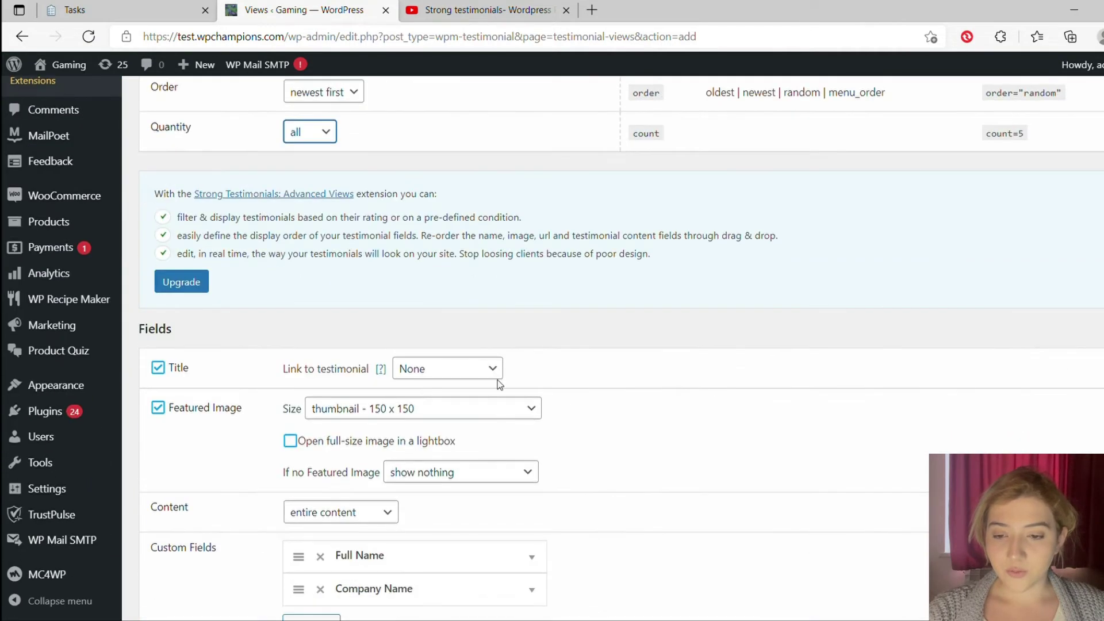
scroll(664, 426, down, 1)
scroll(633, 414, down, 17)
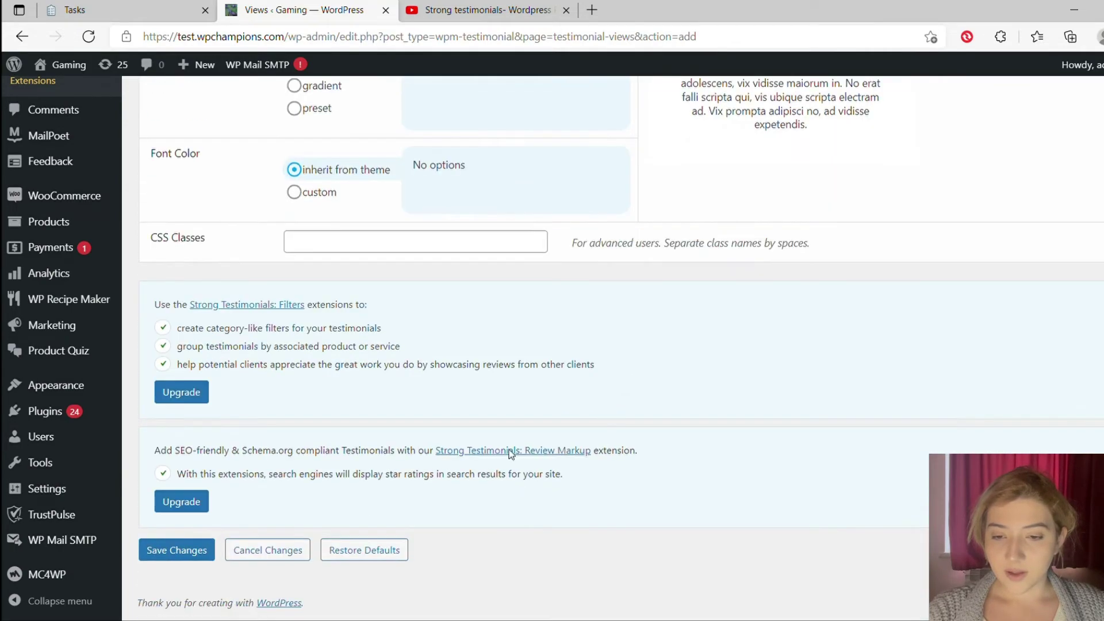
click(193, 548)
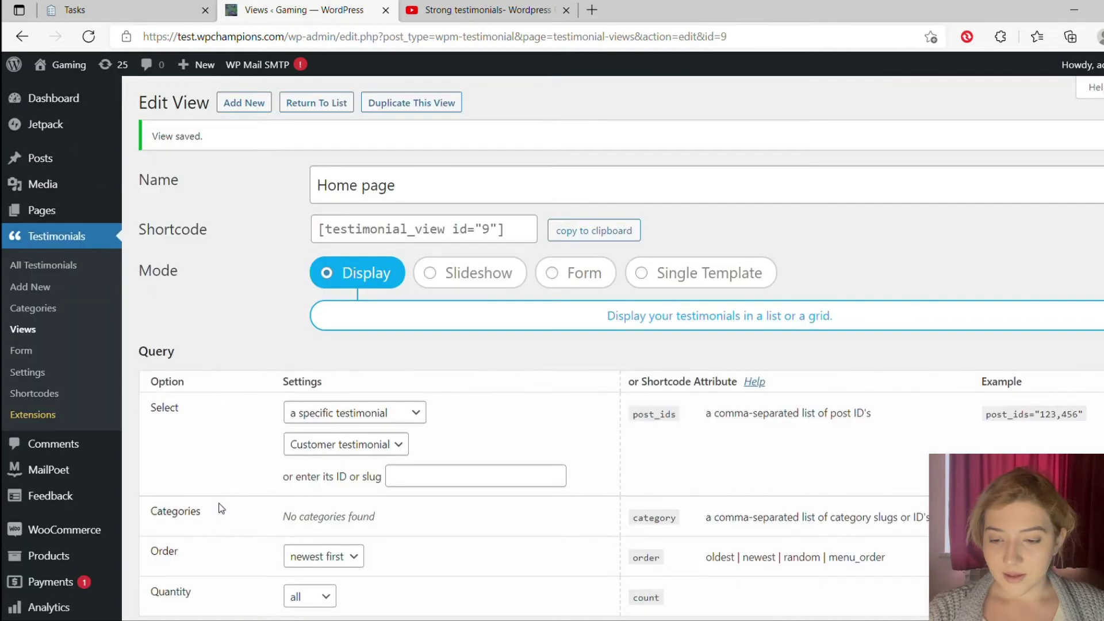
click(87, 272)
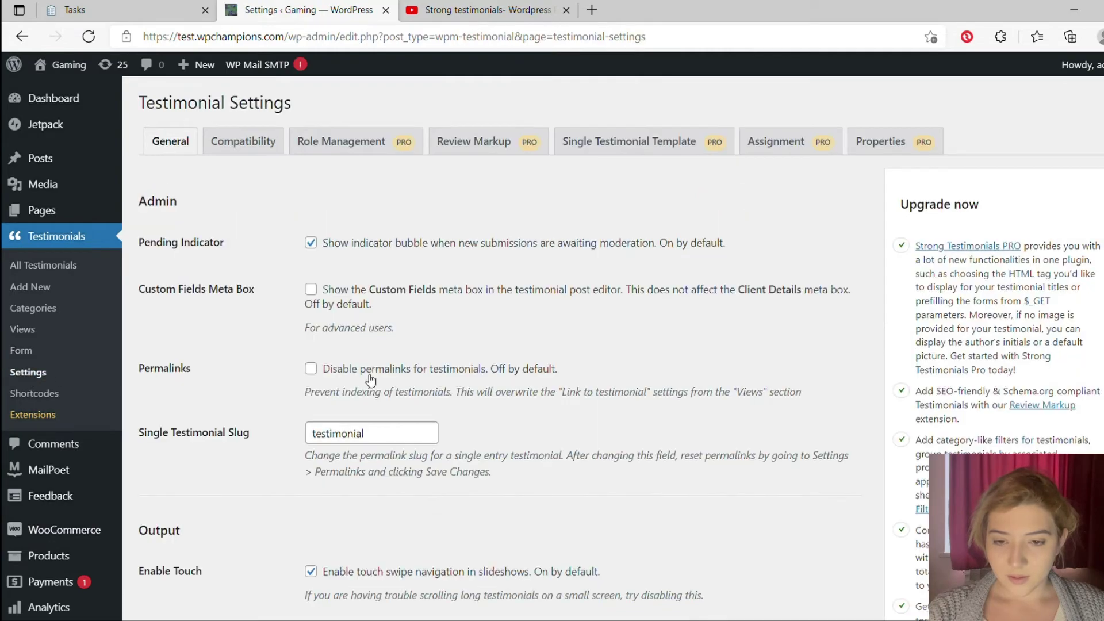
Scroll through the General settings: touch swipe enabled, 80-pixel scroll-top offset, nofollow links.
scroll(354, 411, down, 2)
scroll(355, 411, down, 10)
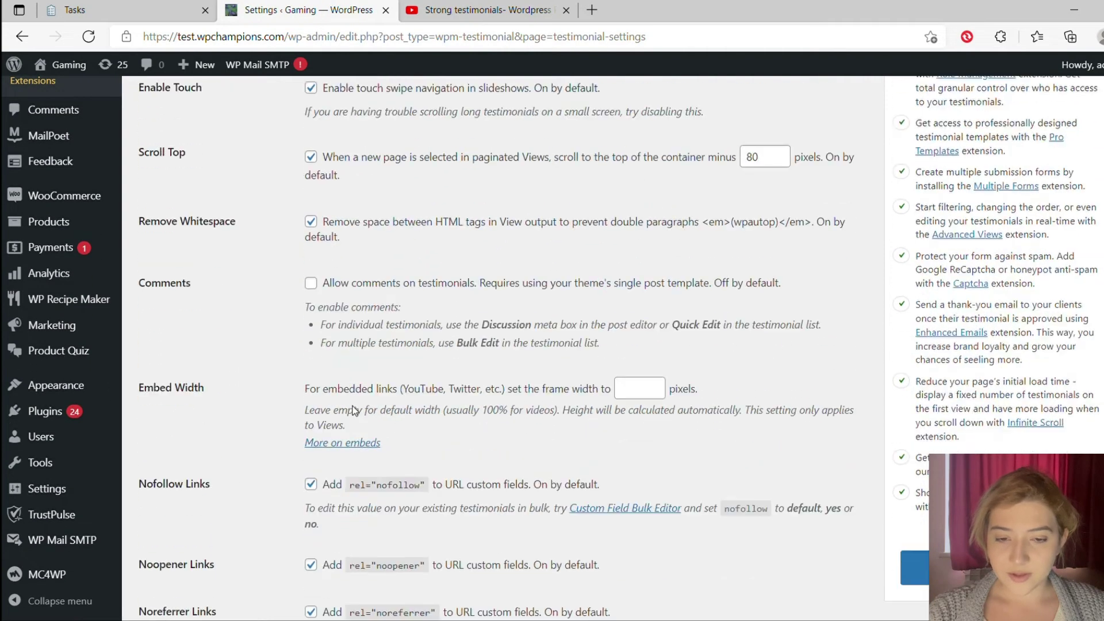
scroll(356, 412, up, 7)
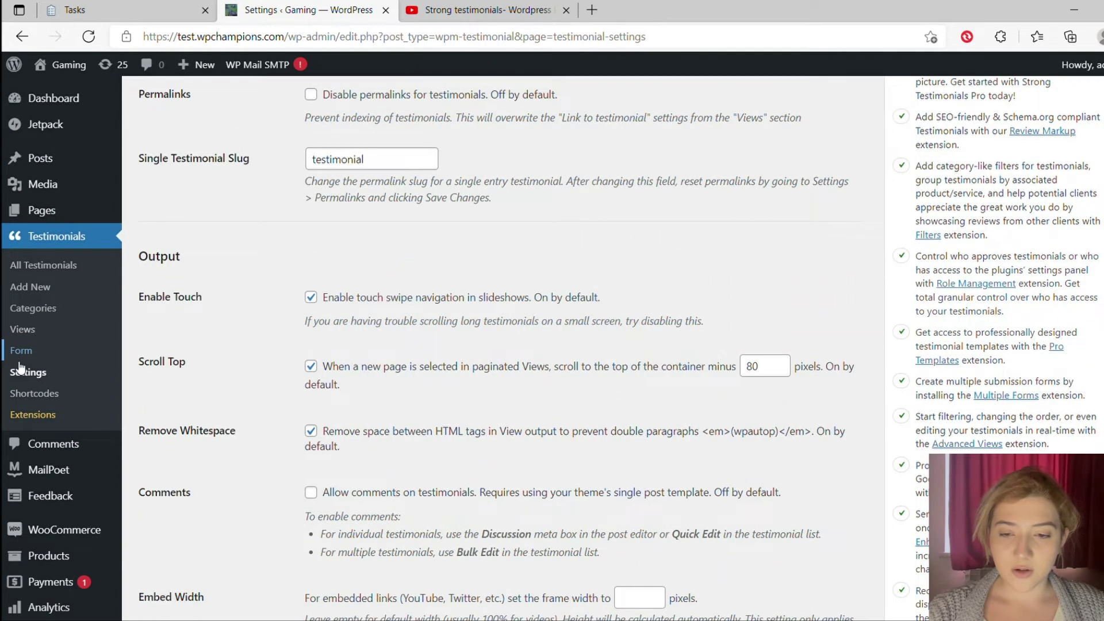
Open Testimonials > Shortcodes and review the [testimonial_count] and [testimonial_average_rating] examples.
click(36, 393)
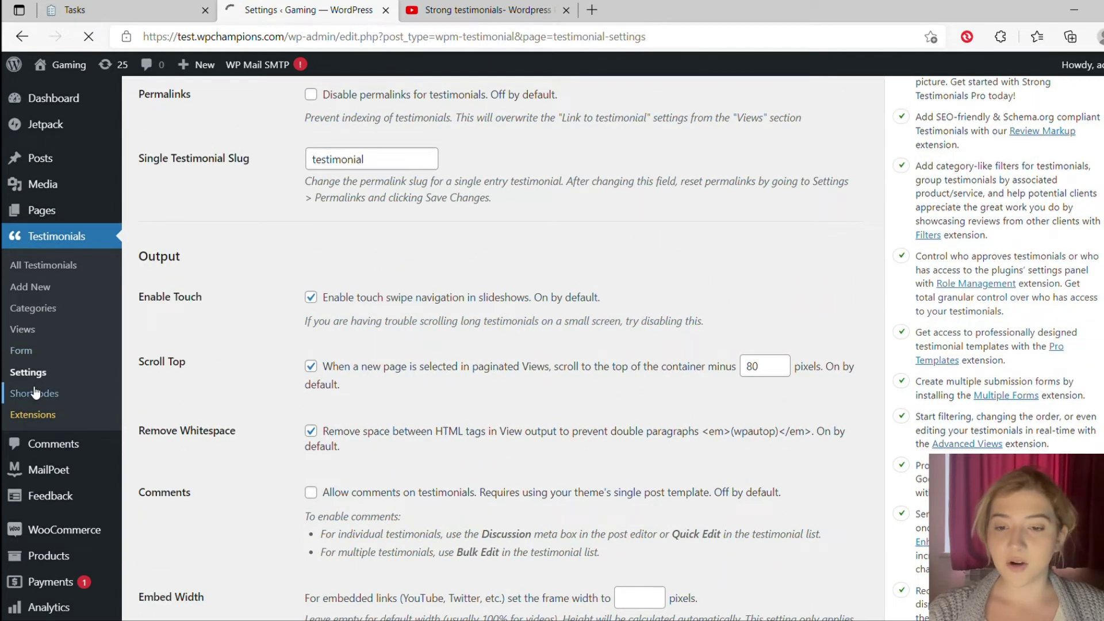
scroll(333, 366, down, 3)
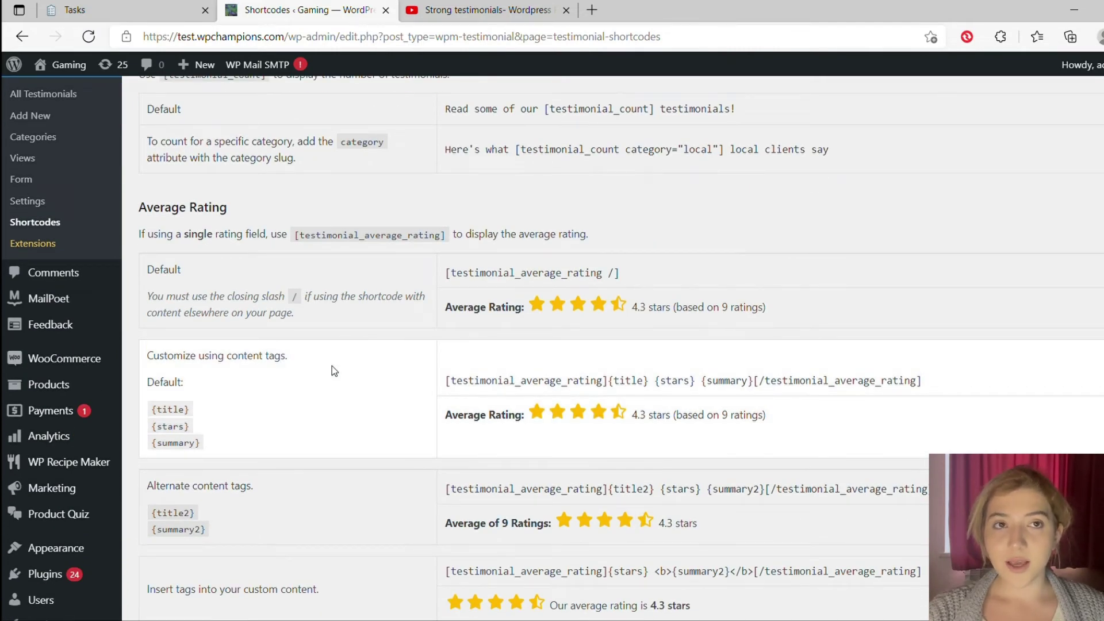
scroll(333, 365, down, 3)
scroll(347, 382, down, 4)
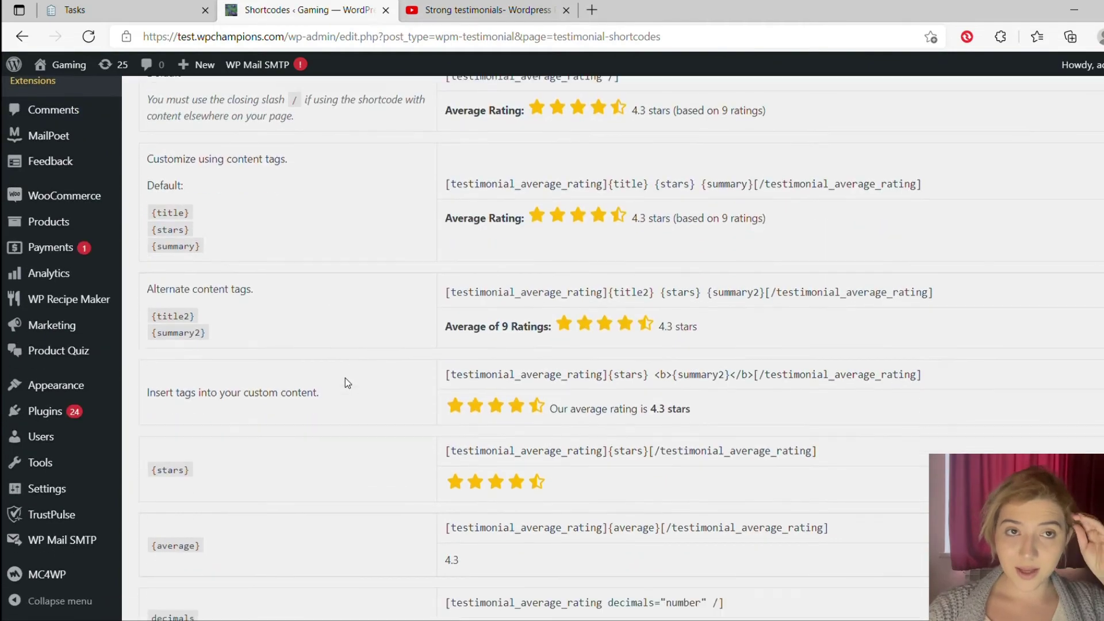
scroll(338, 388, down, 10)
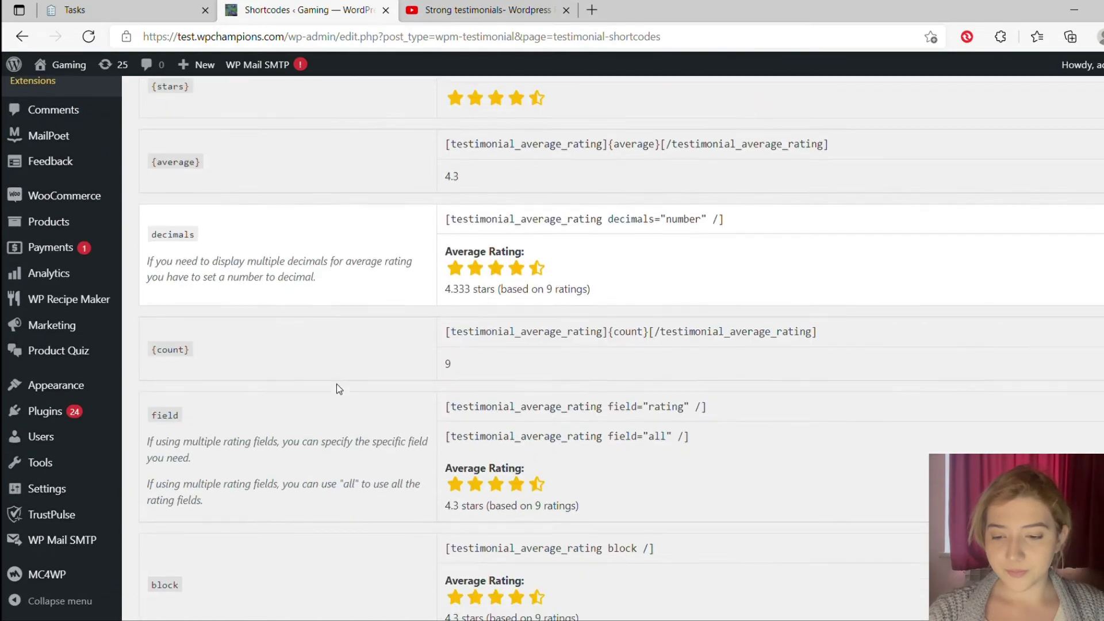
scroll(337, 384, up, 16)
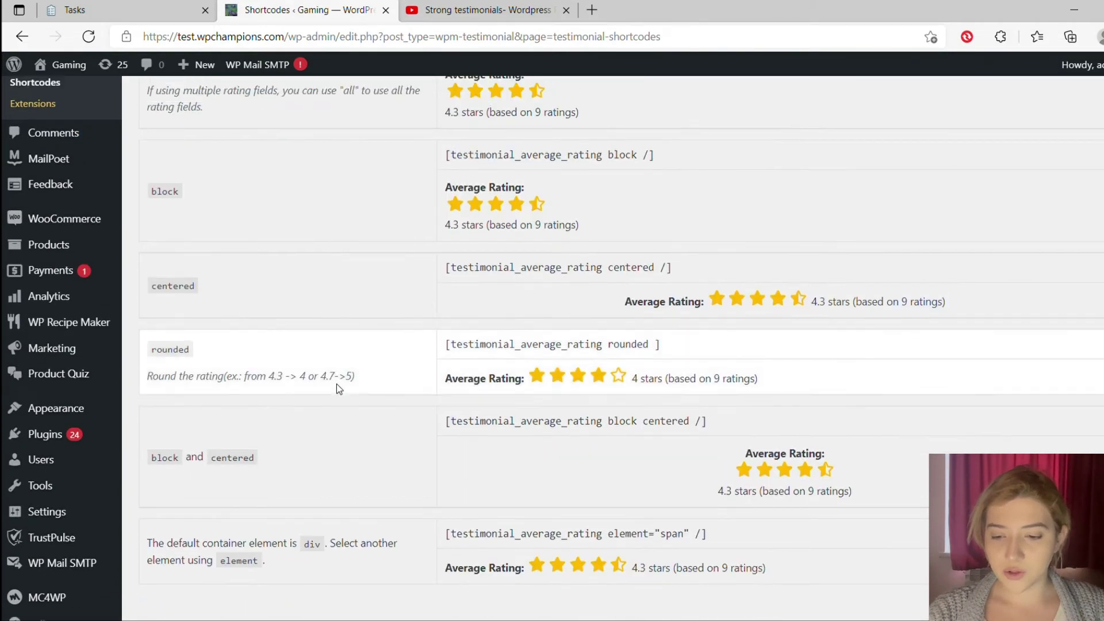
scroll(337, 384, up, 4)
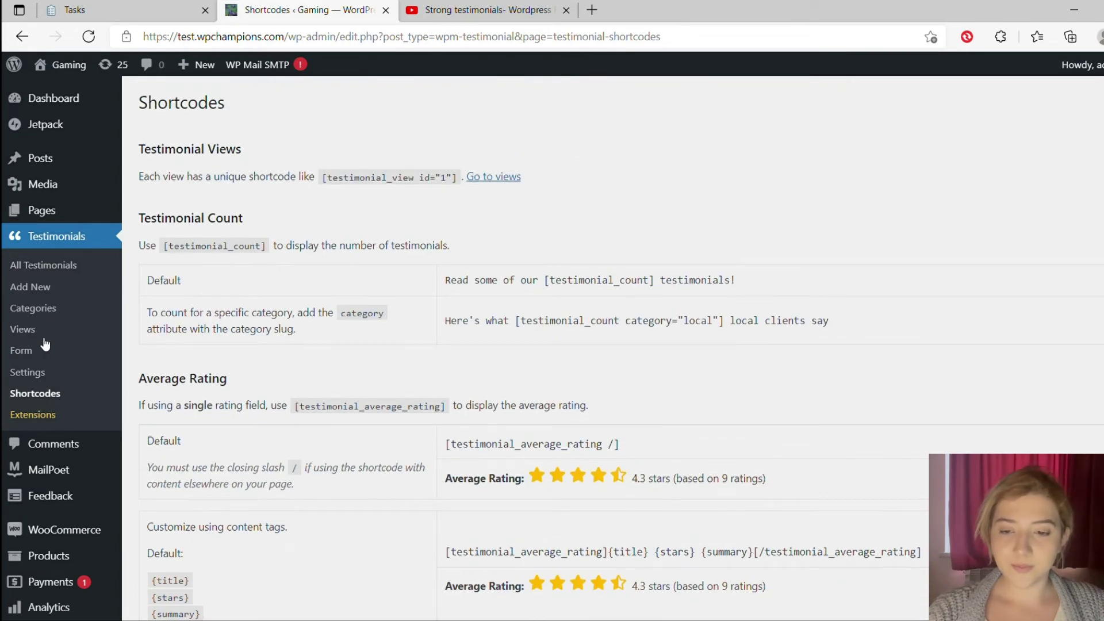
click(57, 270)
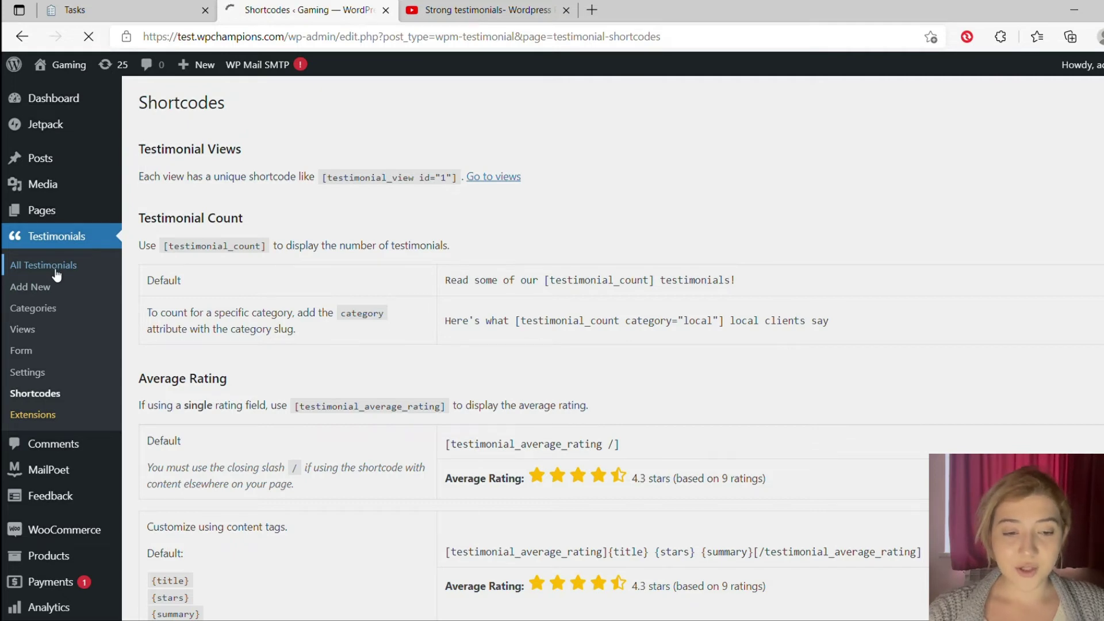